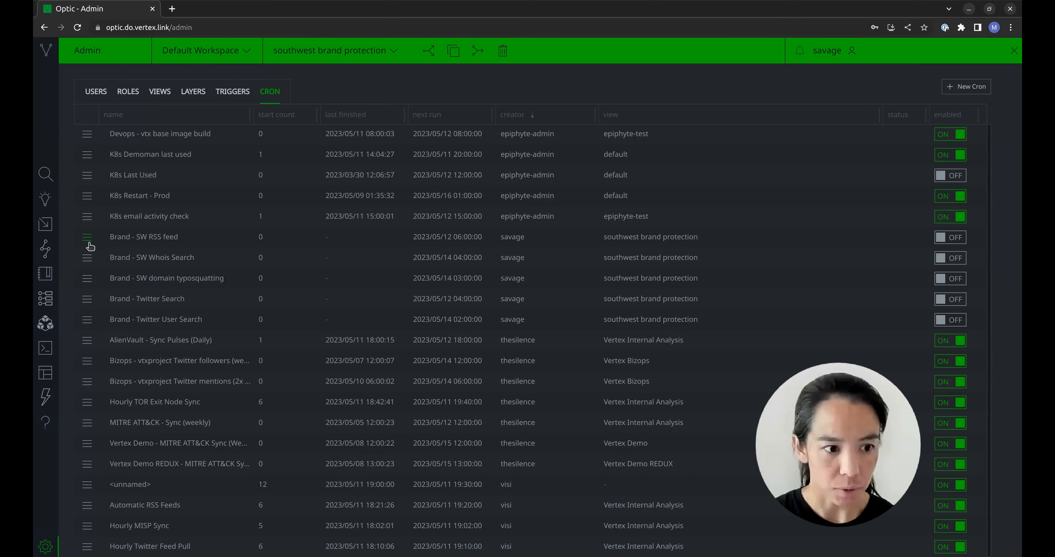
Step: Review the Brand - SW domain typosquatting and Brand - SW RSS feed cron job definitions without changing them
left_click(89, 282)
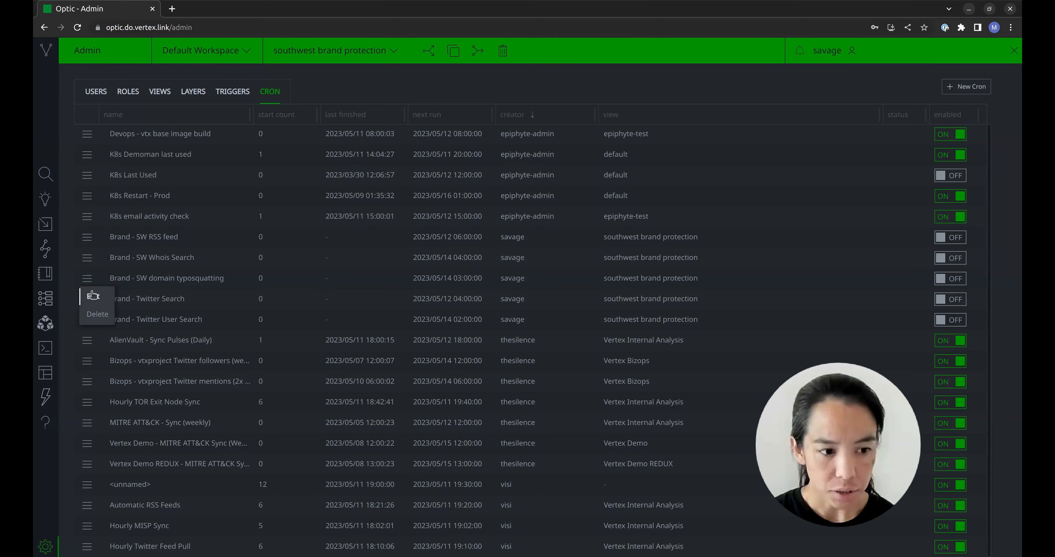
left_click(91, 296)
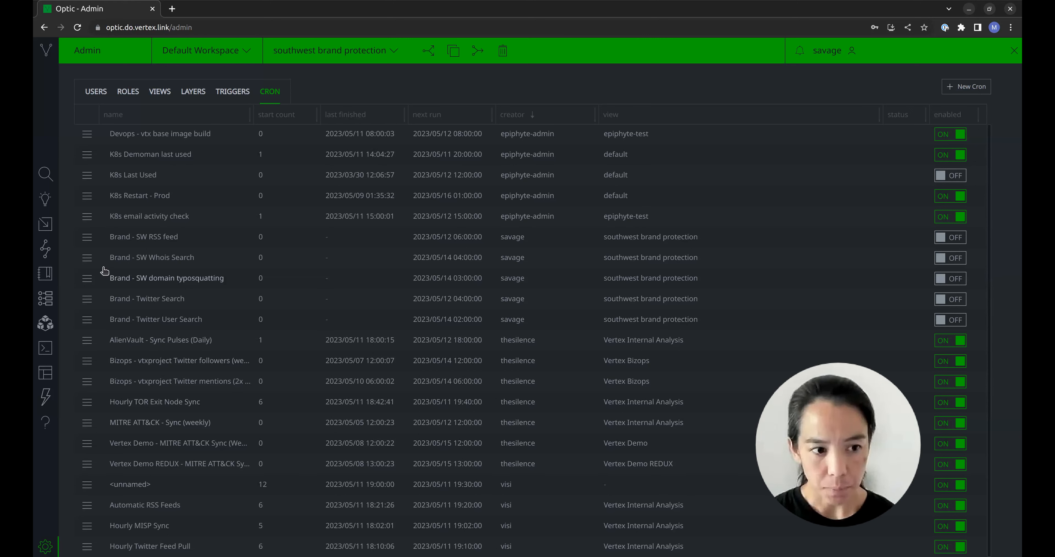
left_click(87, 240)
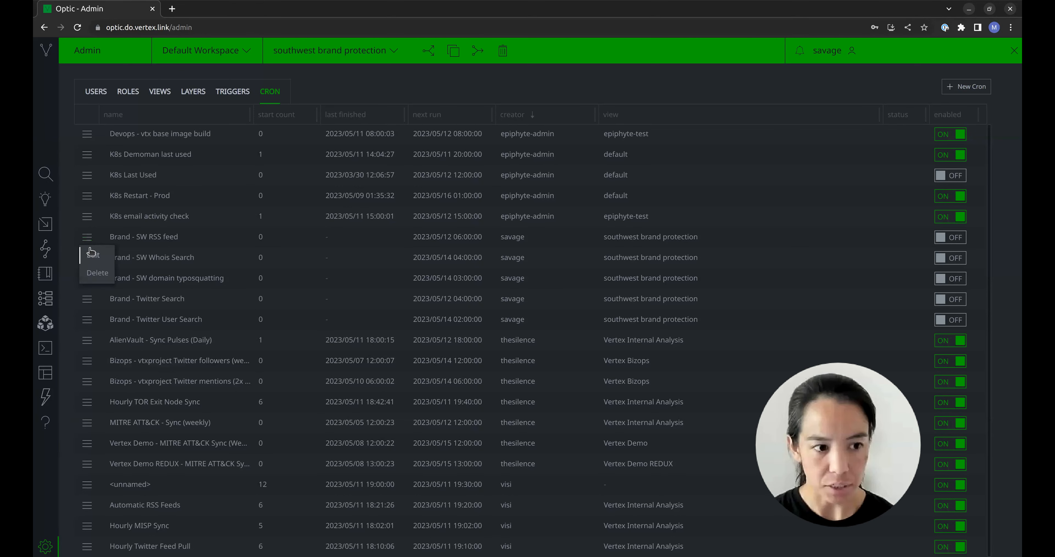
left_click(94, 257)
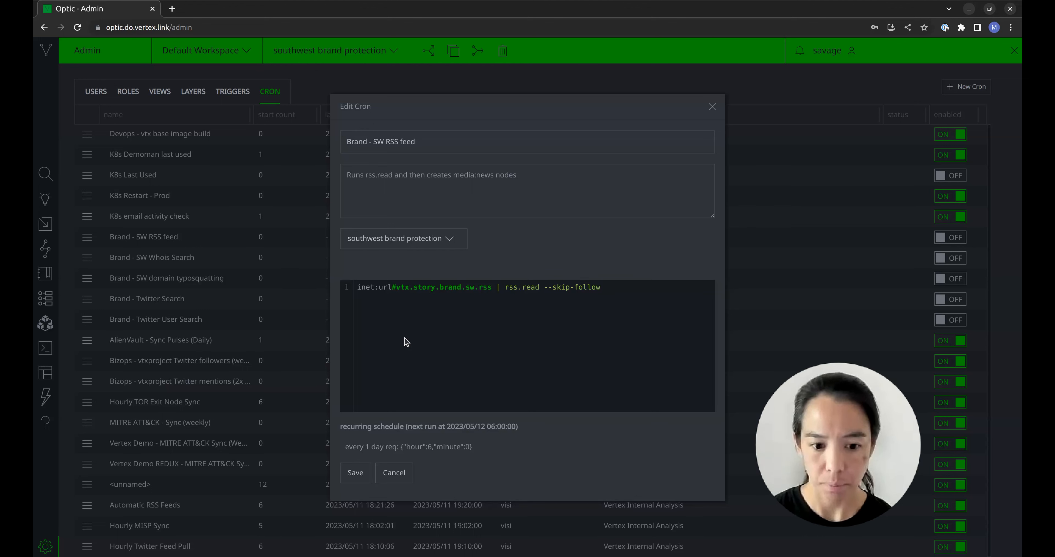
left_click(394, 473)
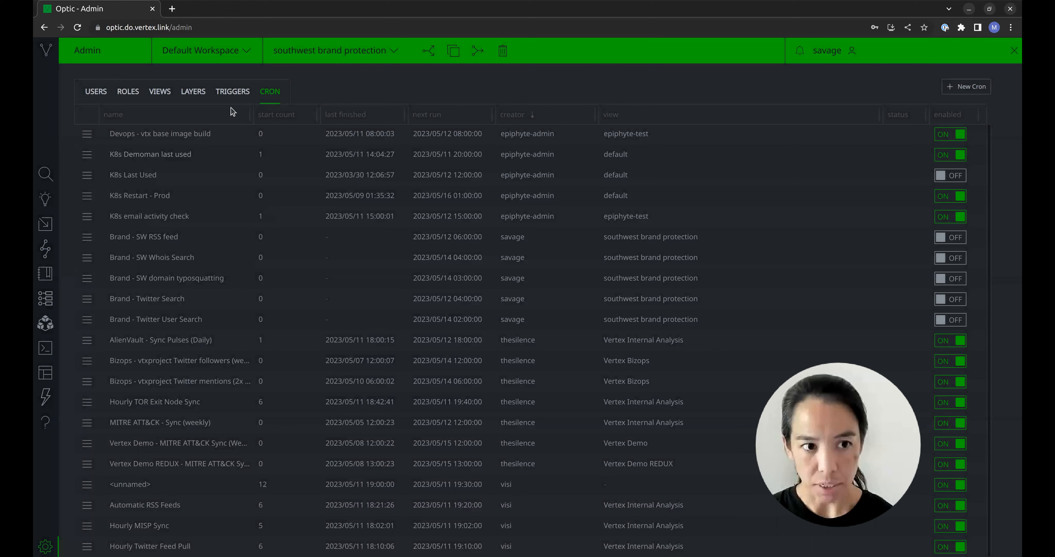
Step: Review the full Storm query of the Brand - Tag New Articles trigger and leave it without saving
left_click(230, 95)
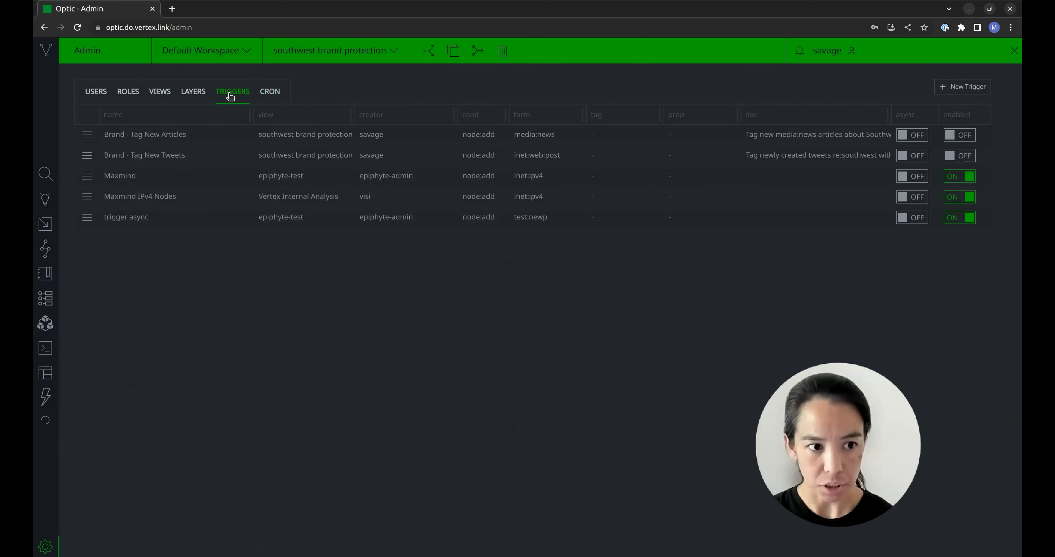
left_click(86, 134)
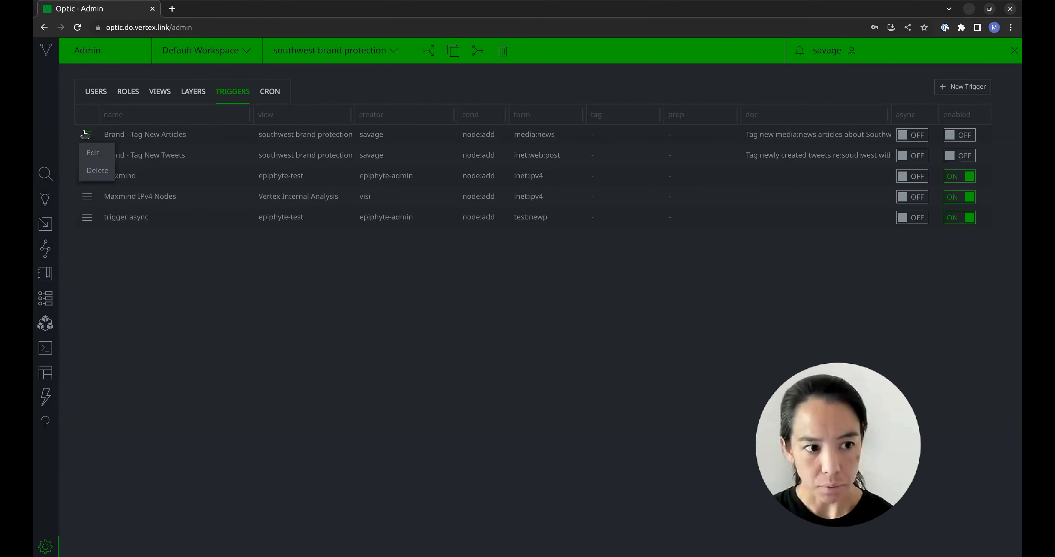
left_click(92, 154)
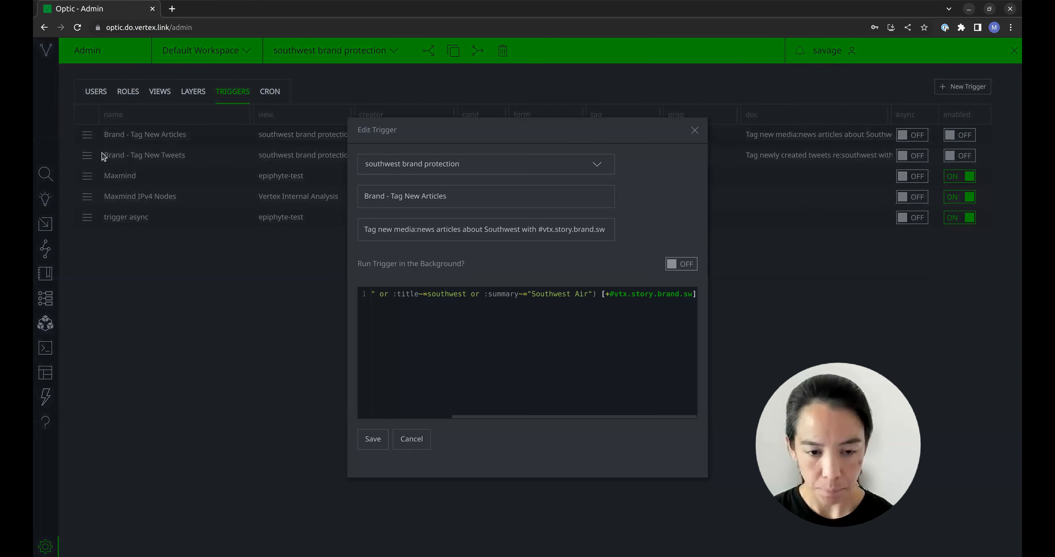
scroll(416, 341, "left", 3)
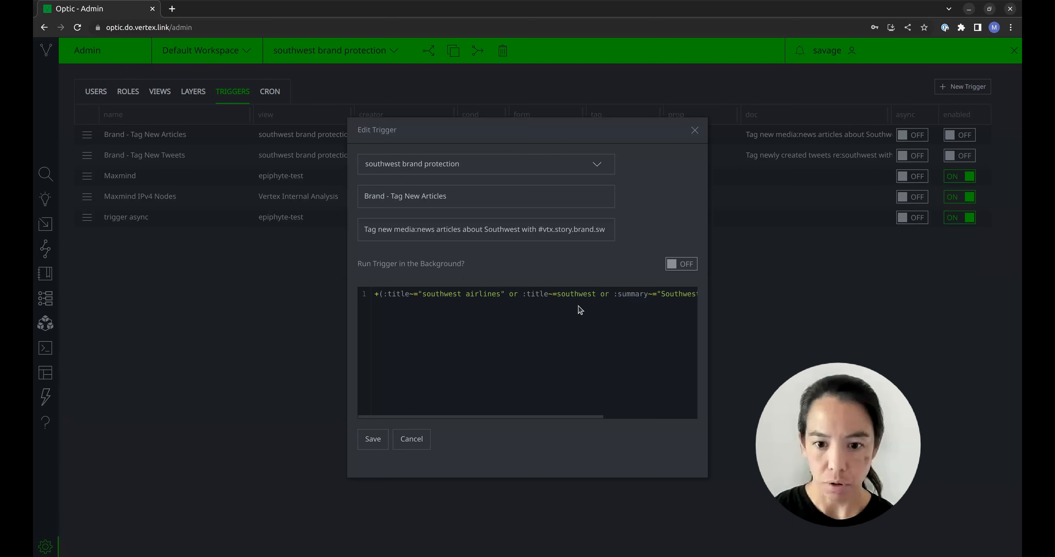
scroll(580, 310, "right", 5)
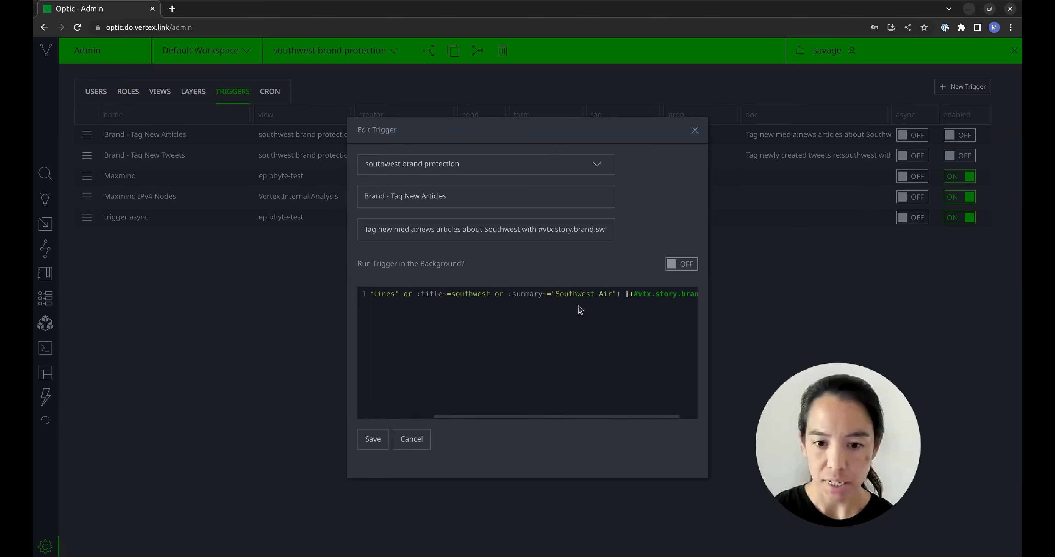
scroll(581, 310, "right", 2)
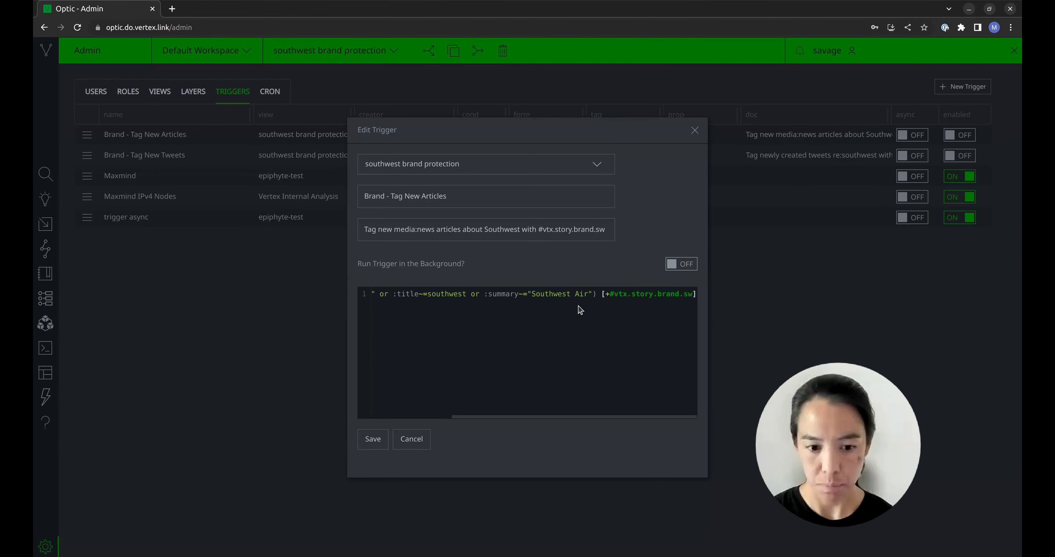
left_click(416, 437)
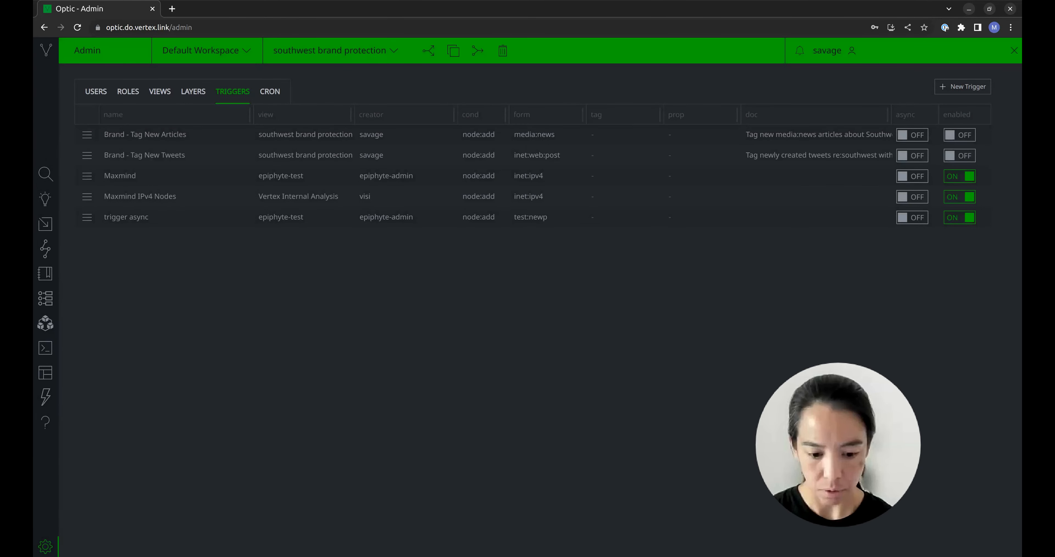
key("alt+Tab")
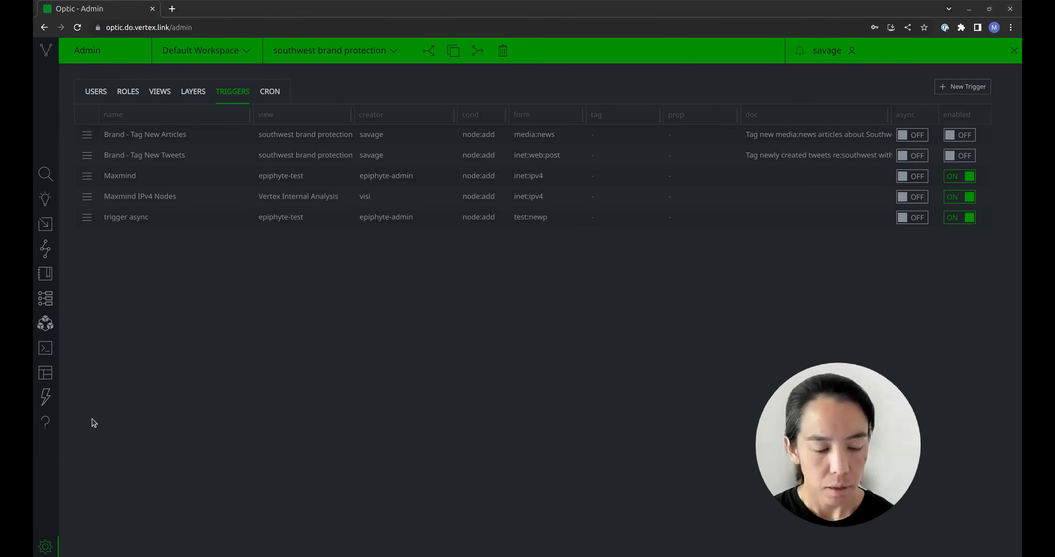
Step: Run the Research query media:news#vtx.story.brand.sw, and narrow it to the most recently published article with | max :published
left_click(45, 174)
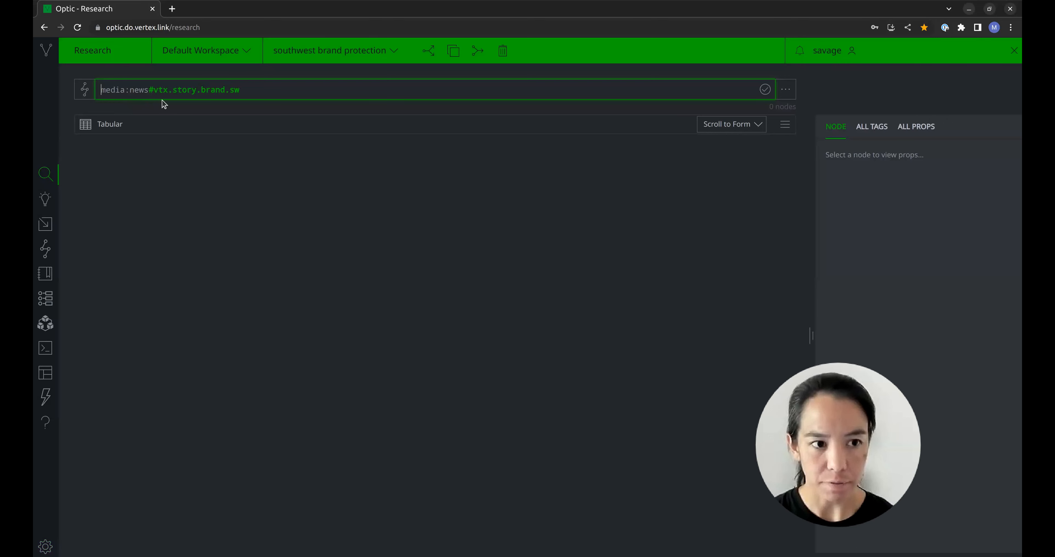
key("Return")
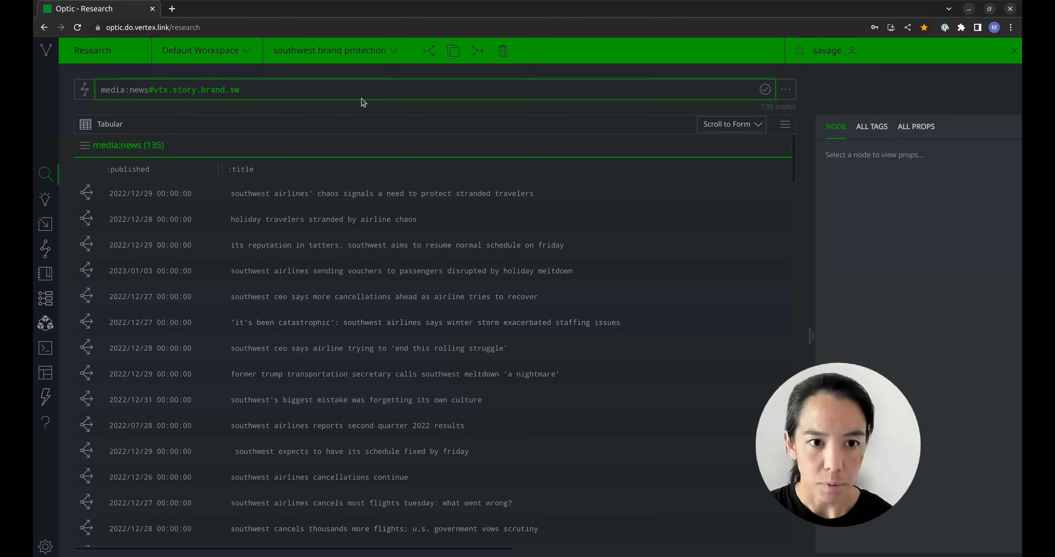
type("|")
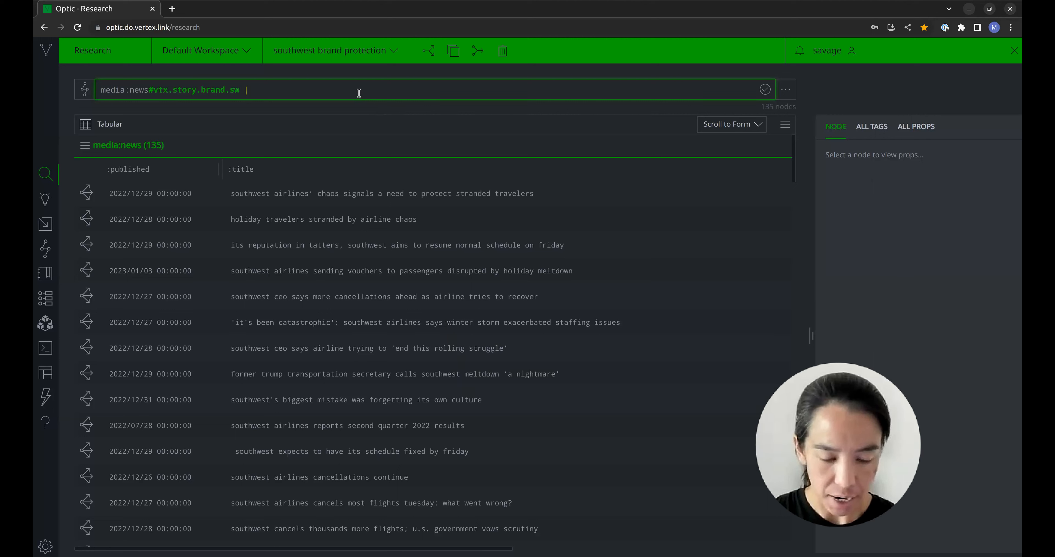
type(" max")
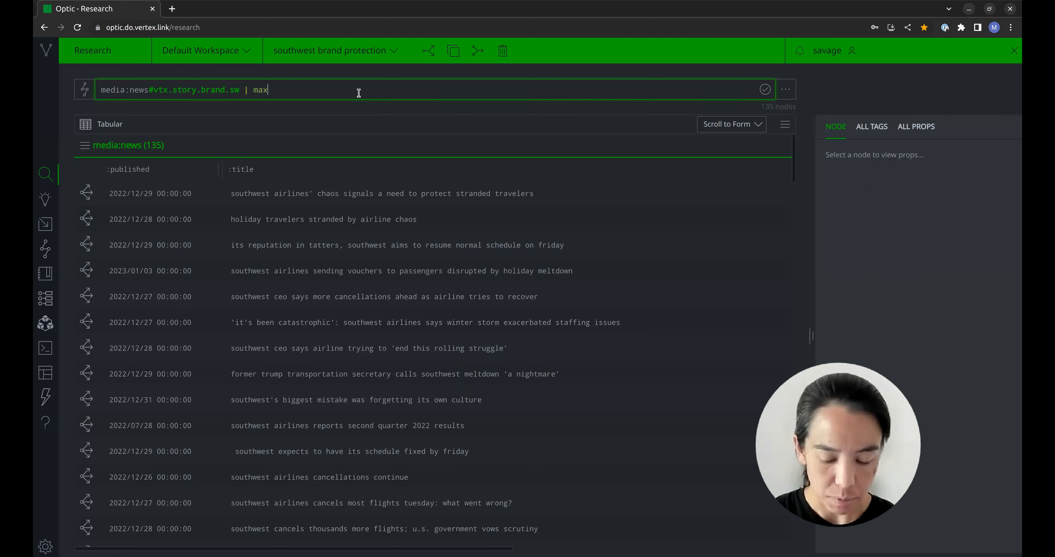
type(" :published")
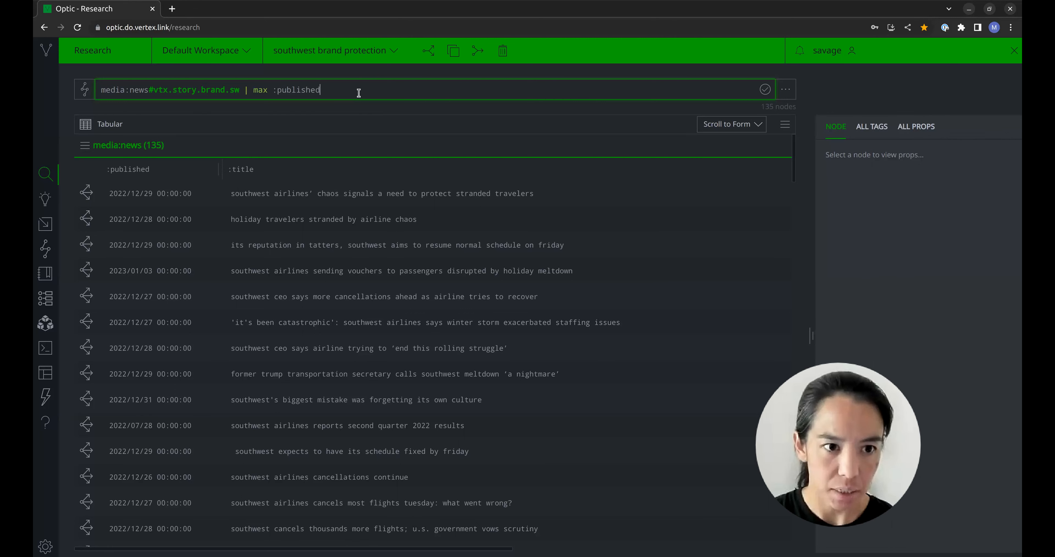
key("Return")
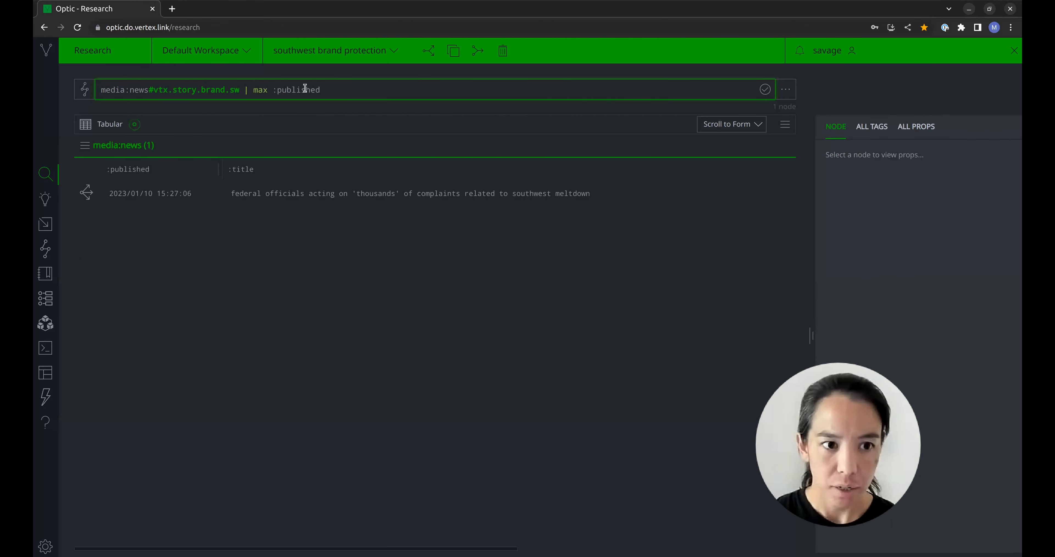
Step: Find the earliest published article by changing the query to media:news#vtx.story.brand.sw | min :published
double_click(266, 90)
type("min")
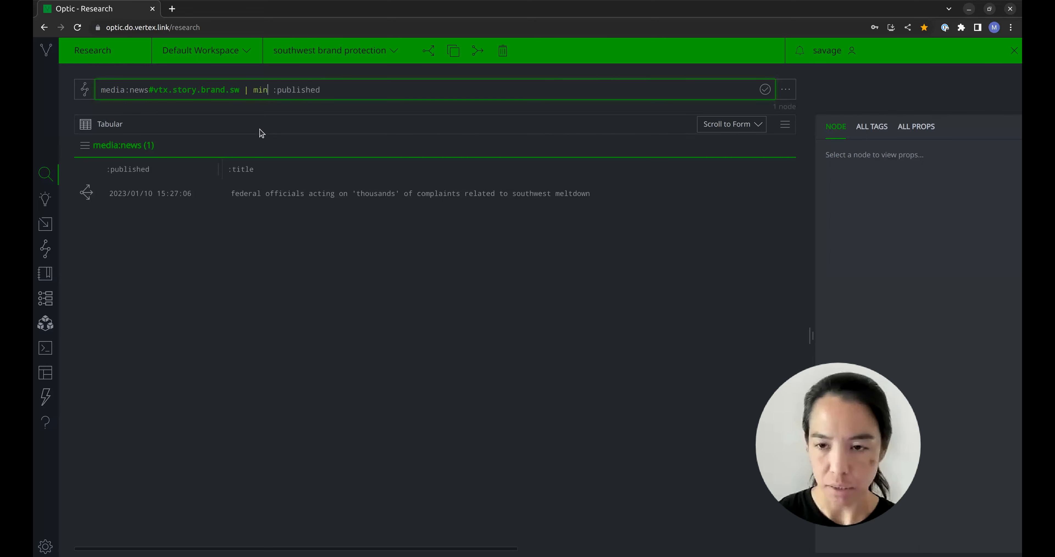
key("Return")
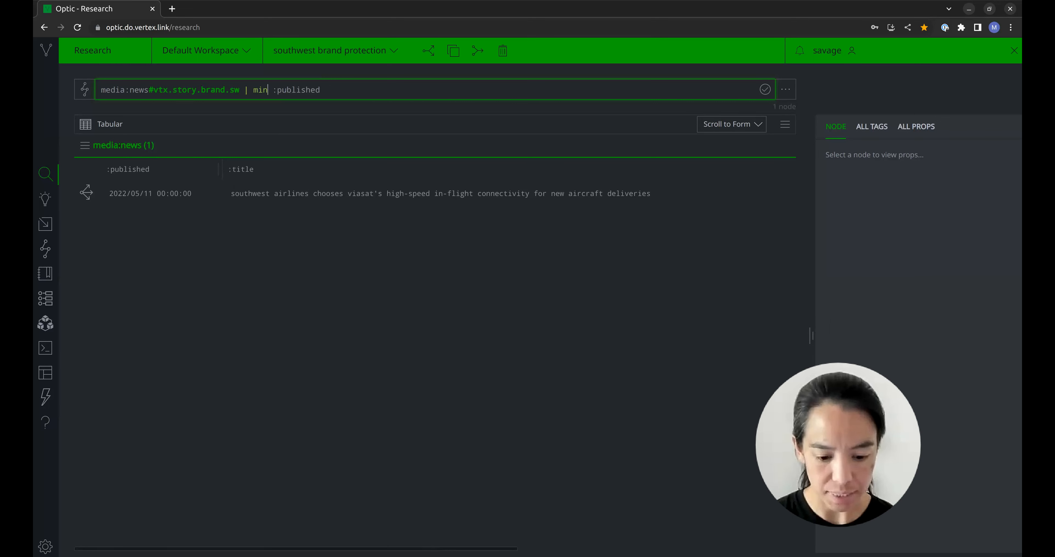
key("alt+Tab")
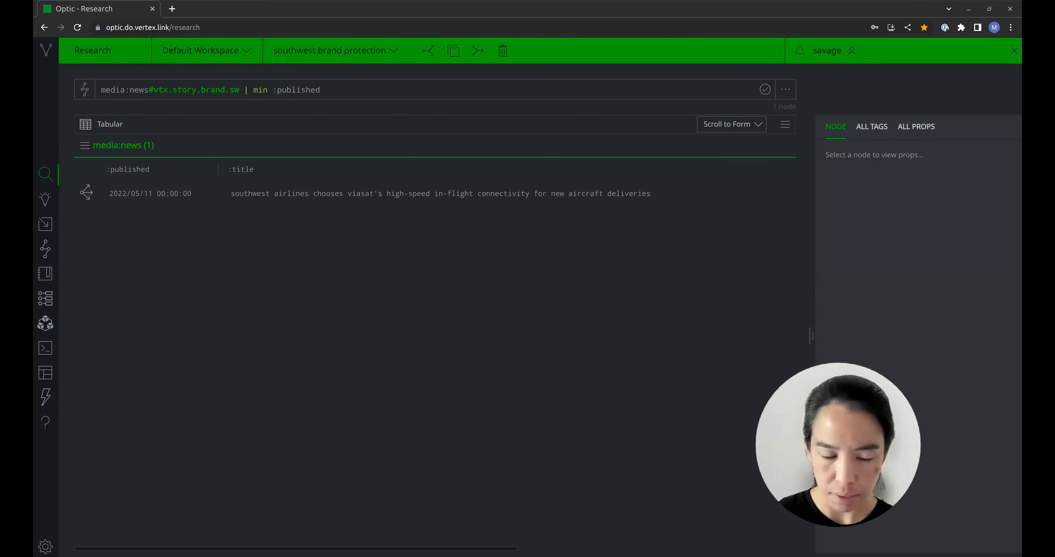
Step: Display Statistics for media:news#vtx.story.brand.sw, and examine the publisher breakdown and the peak in the publication timeline
left_click(108, 124)
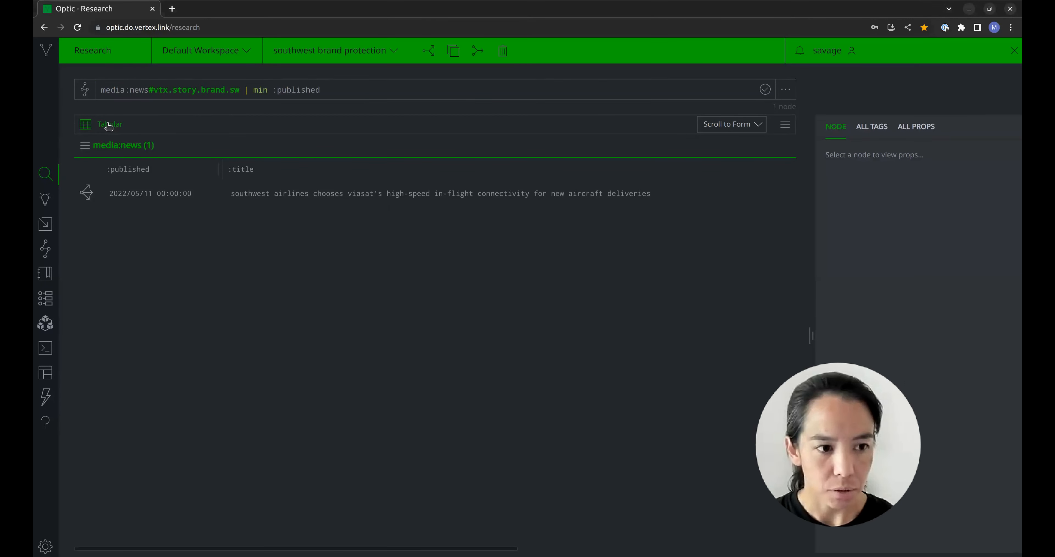
left_click(105, 185)
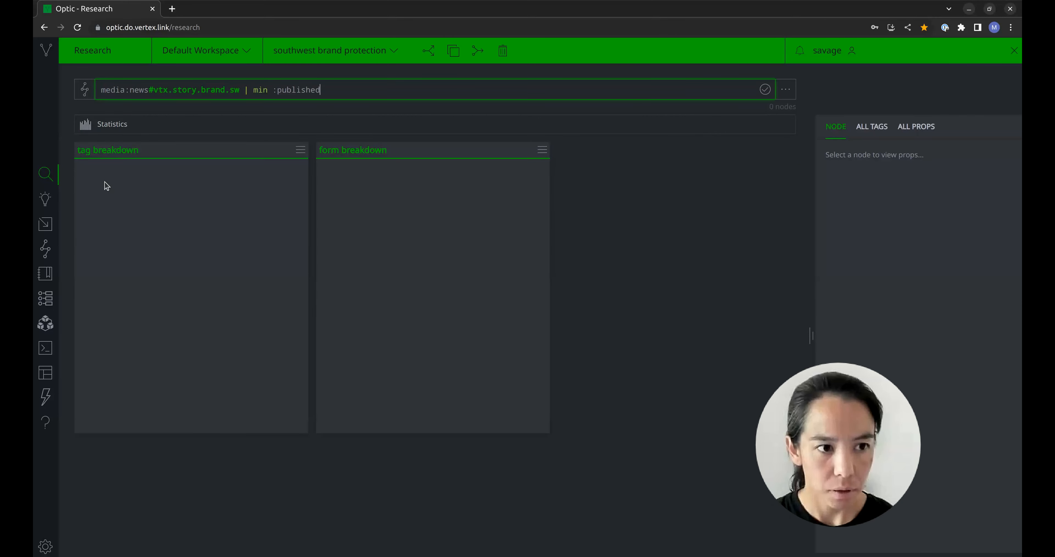
key("Return")
key("Up")
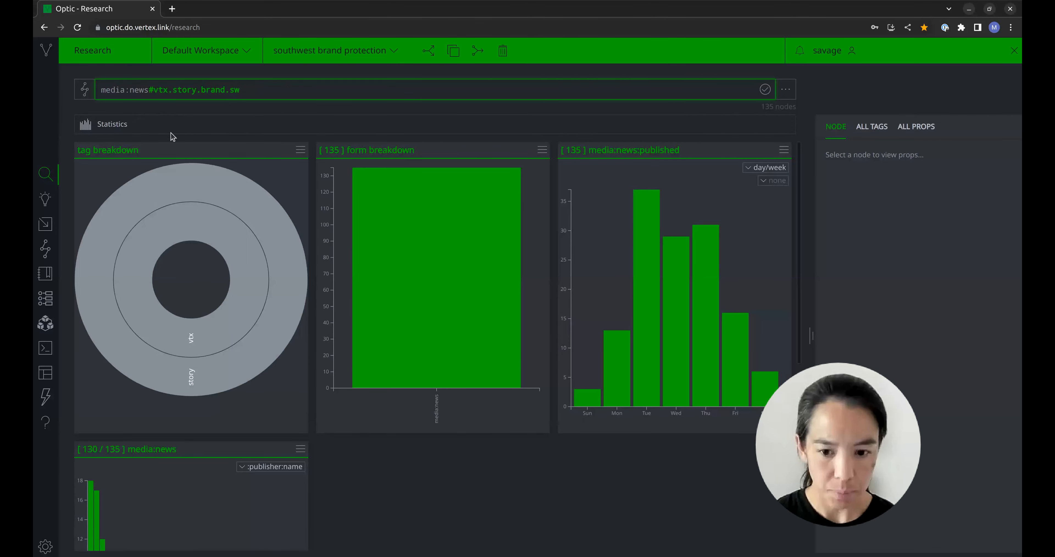
scroll(381, 478, "down", 5)
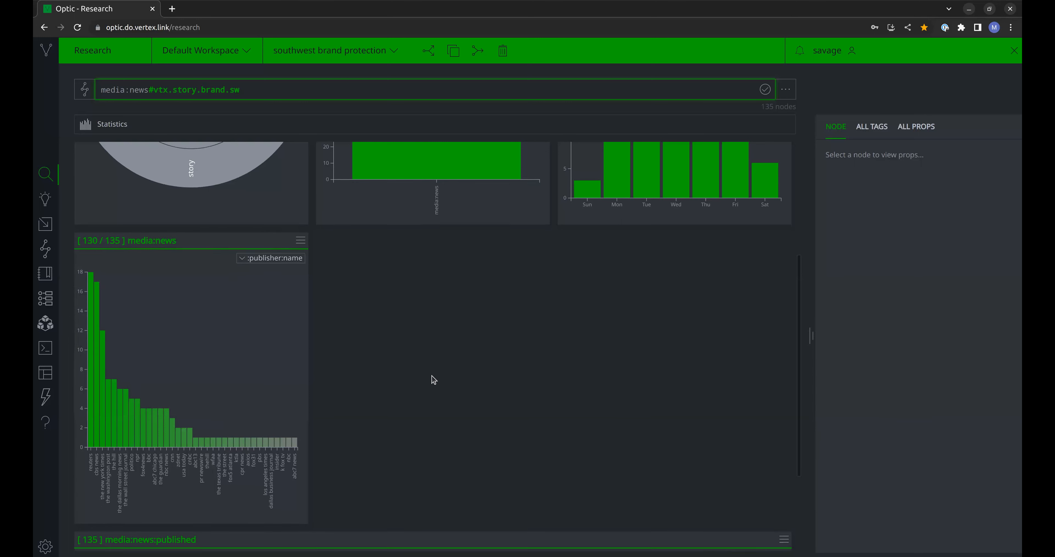
scroll(434, 380, "down", 3)
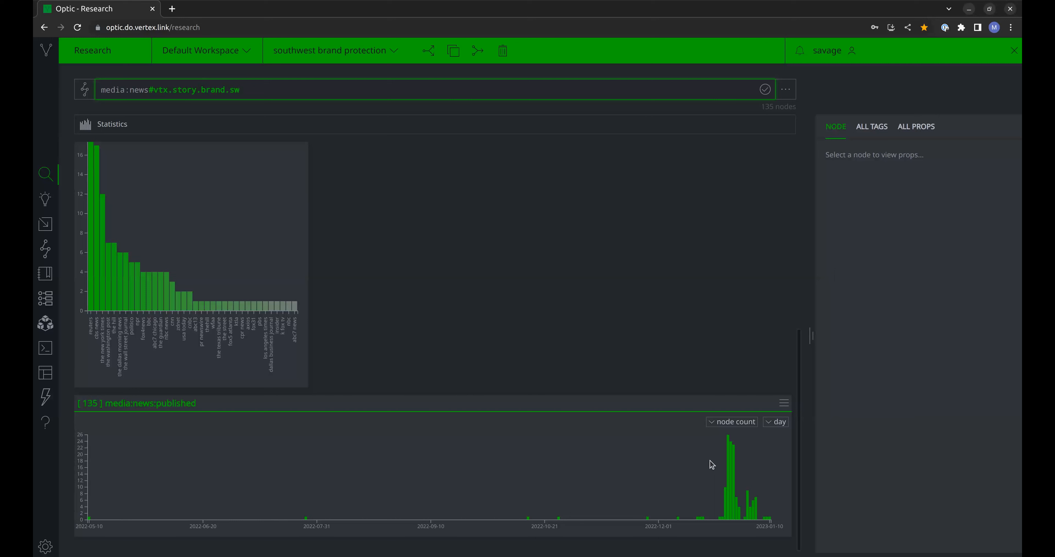
mouse_move(730, 469)
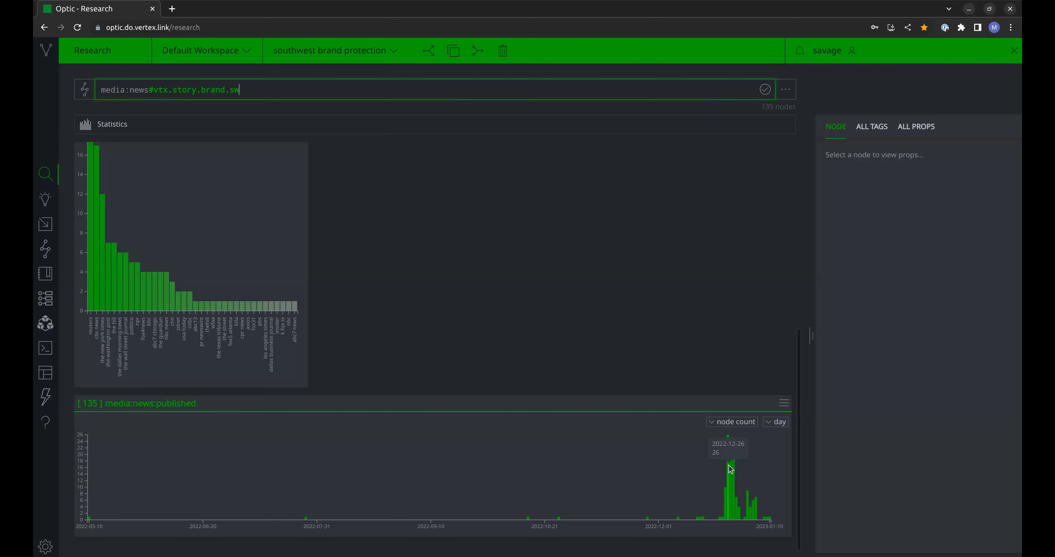
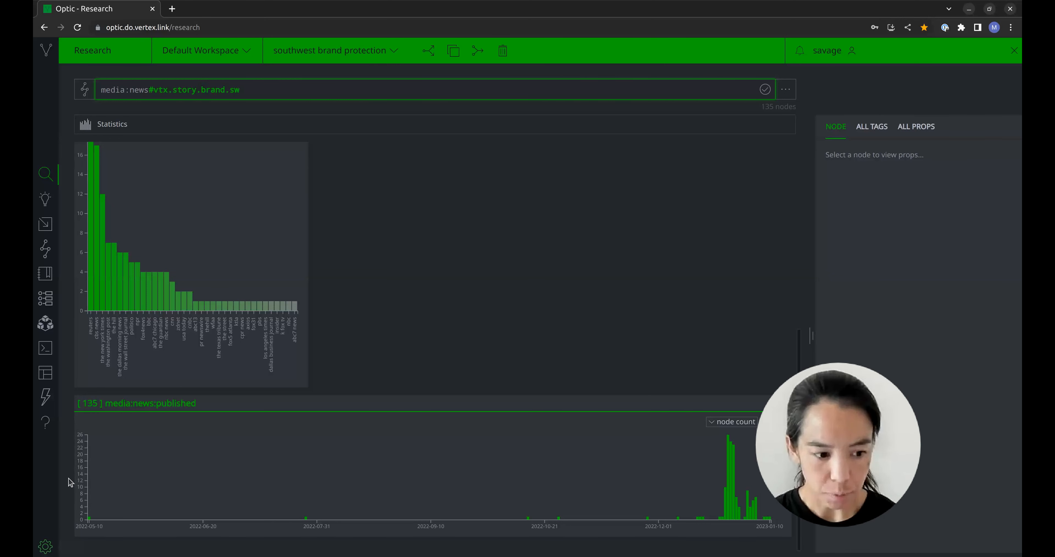
Step: Review the full tweet search query and schedule of the Brand - Twitter Search cron job without saving changes
left_click(45, 546)
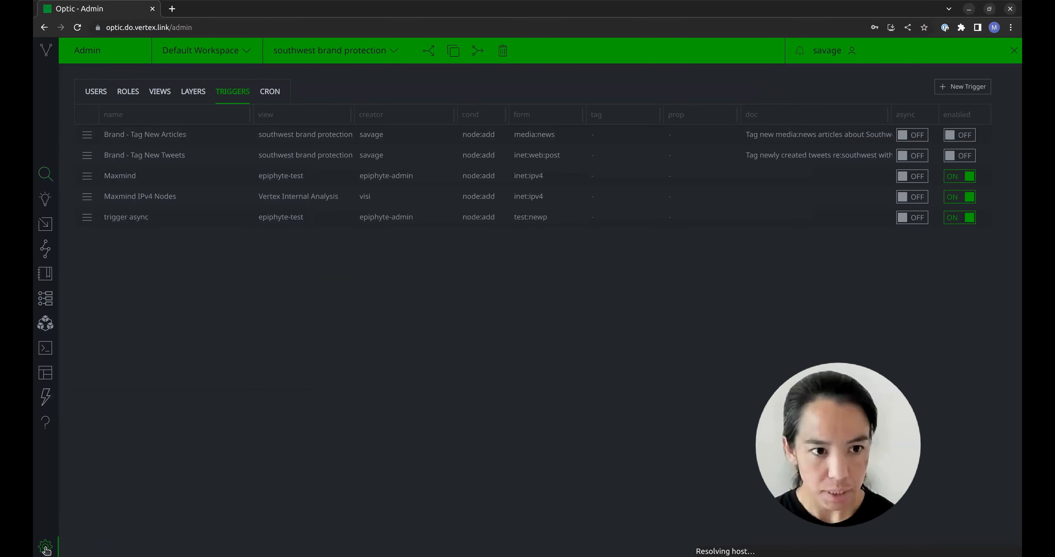
left_click(270, 94)
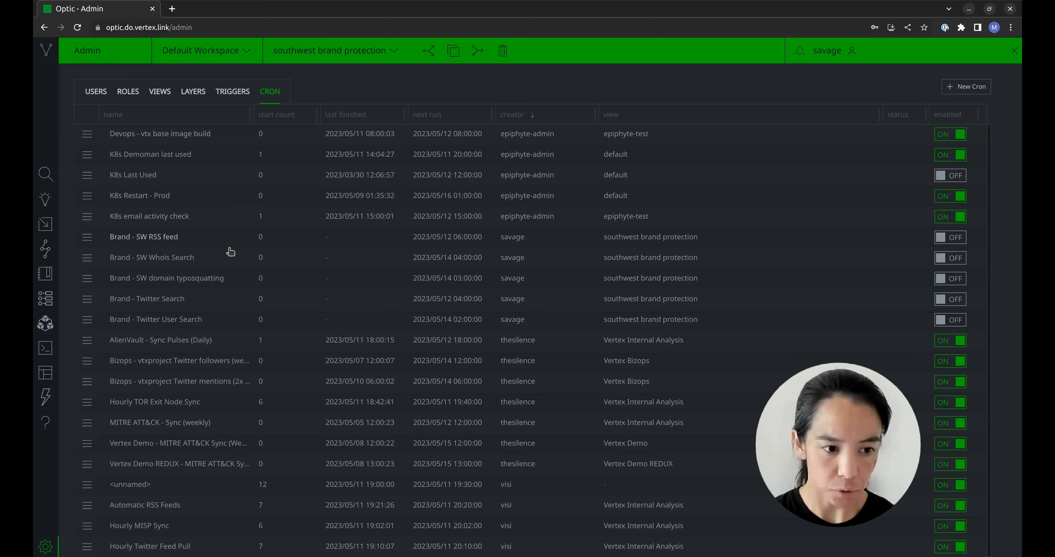
left_click(88, 300)
left_click(93, 318)
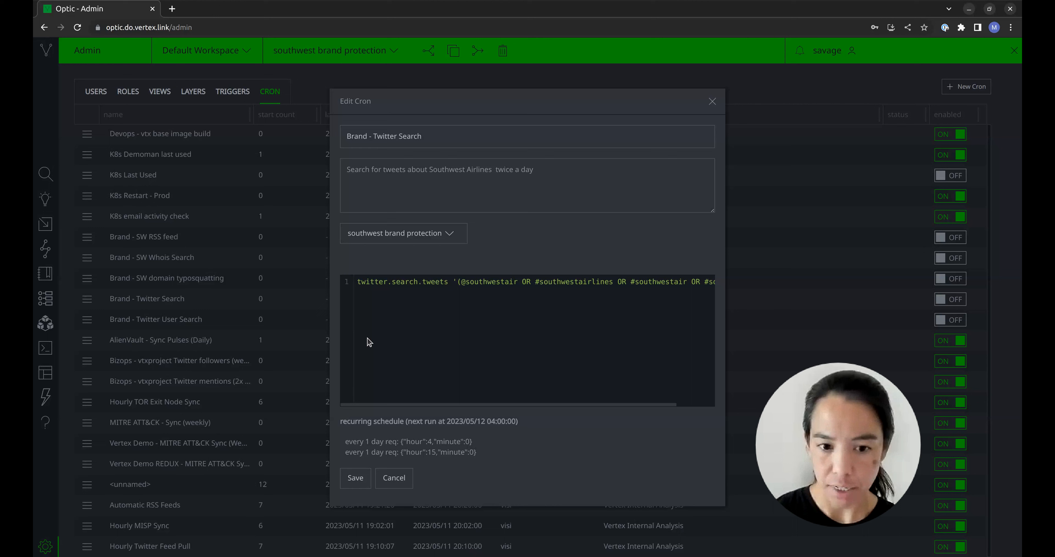
left_click(445, 292)
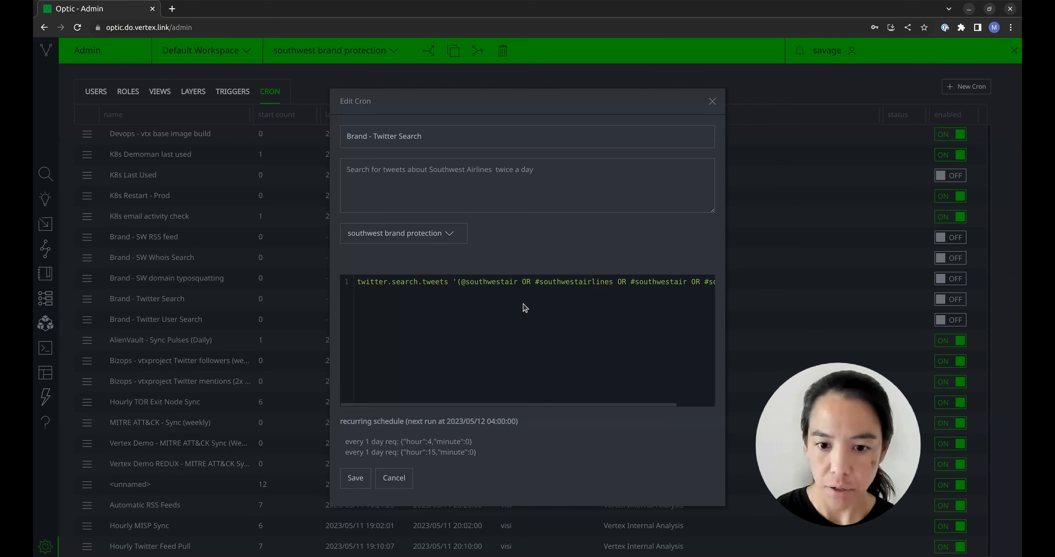
scroll(528, 309, "right", 2)
scroll(528, 310, "right", 1)
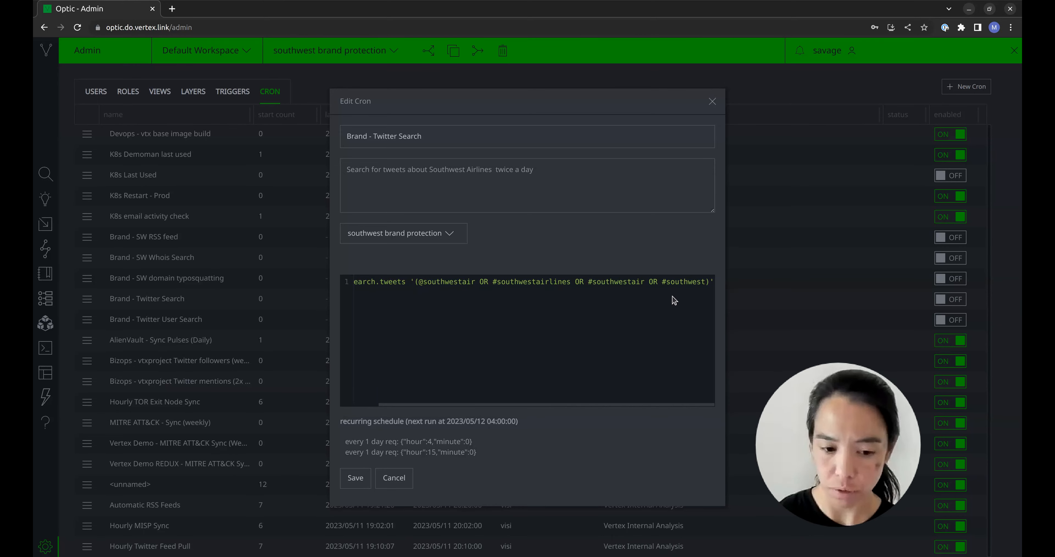
key("Escape")
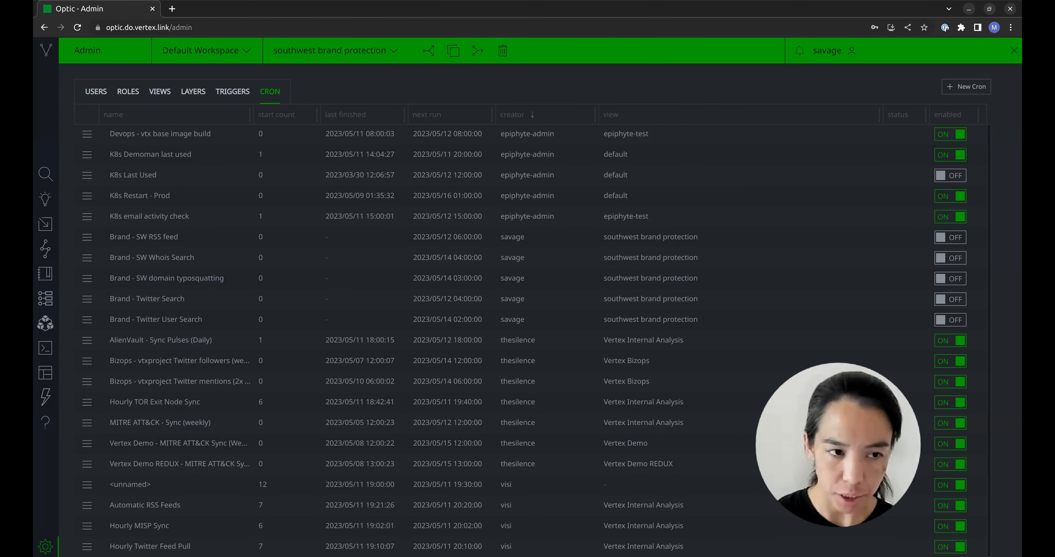
Step: Review the full Storm query of the Brand - Tag New Tweets trigger, from its tweet text filters through to the tag it applies
left_click(243, 94)
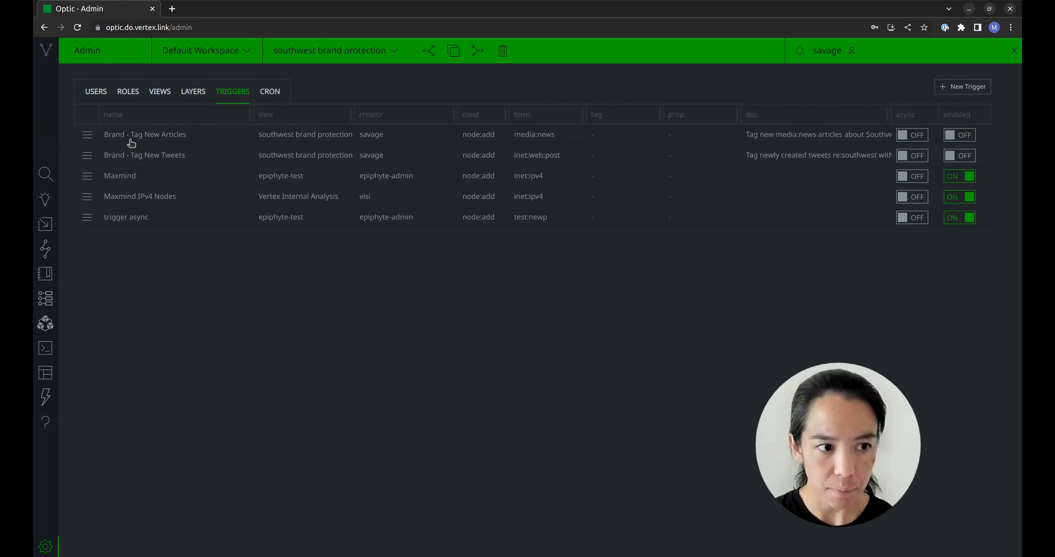
left_click(87, 156)
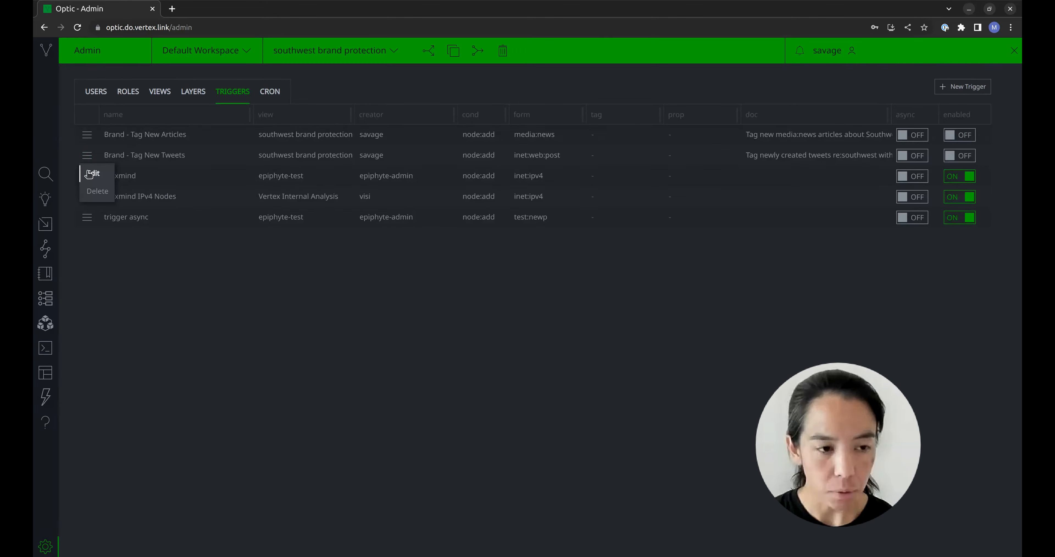
left_click(92, 173)
scroll(451, 336, "left", 3)
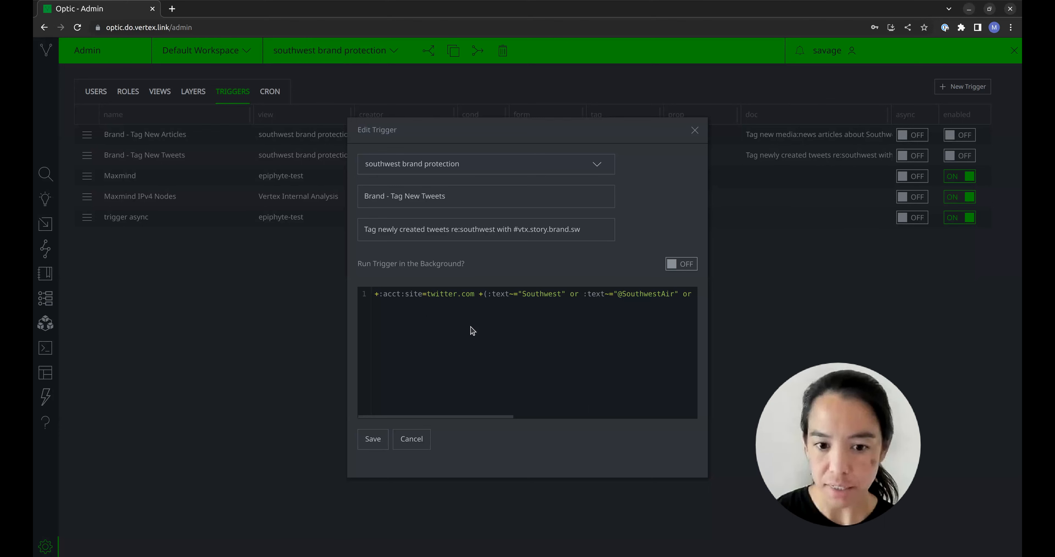
scroll(472, 330, "right", 3)
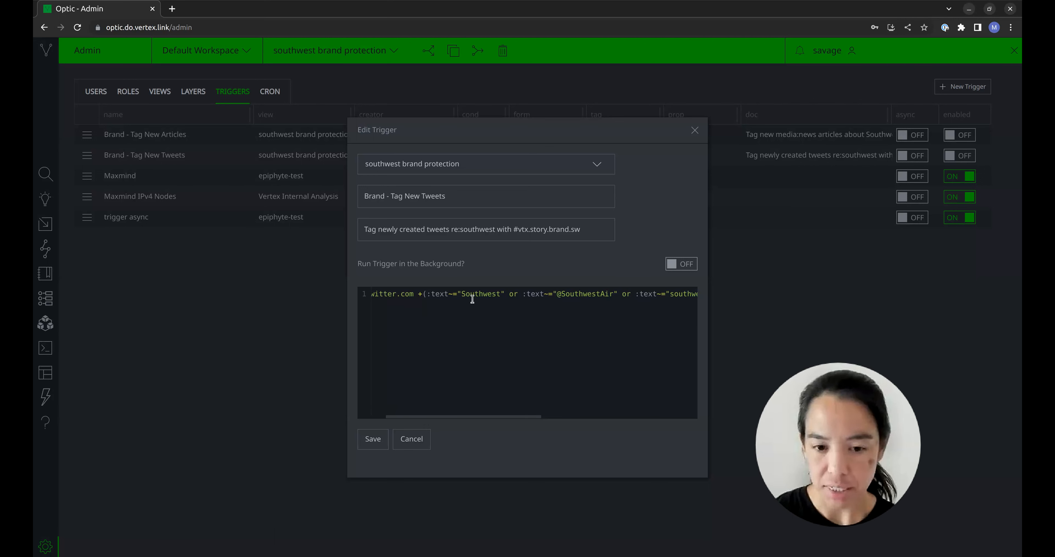
scroll(522, 320, "right", 5)
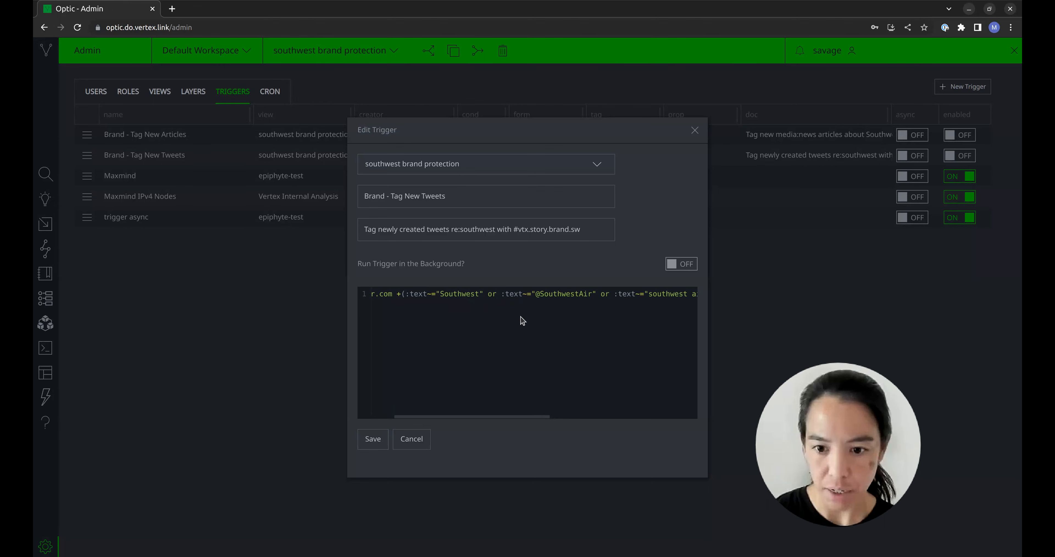
scroll(522, 321, "left", 1)
scroll(523, 321, "right", 4)
scroll(588, 334, "right", 5)
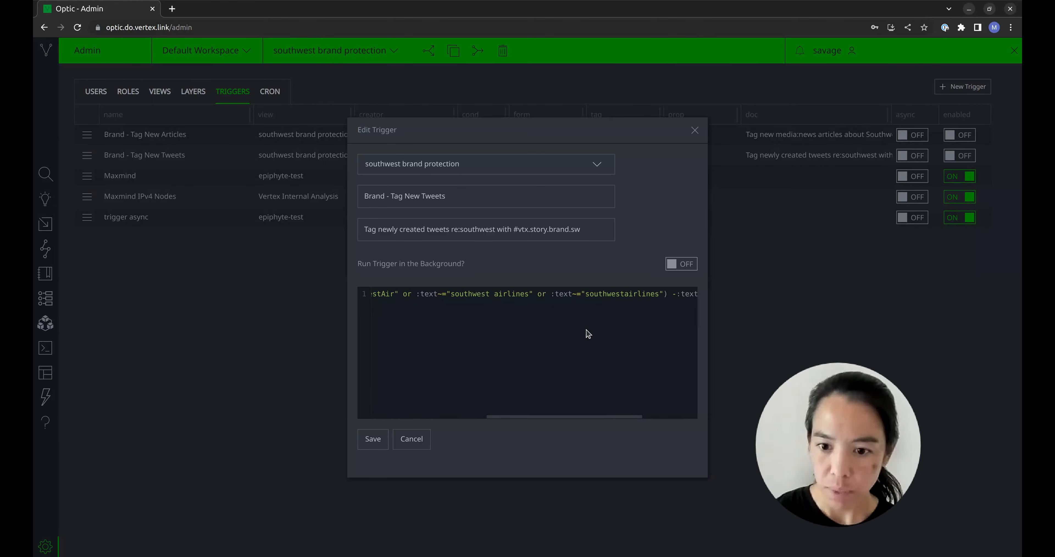
scroll(588, 334, "right", 2)
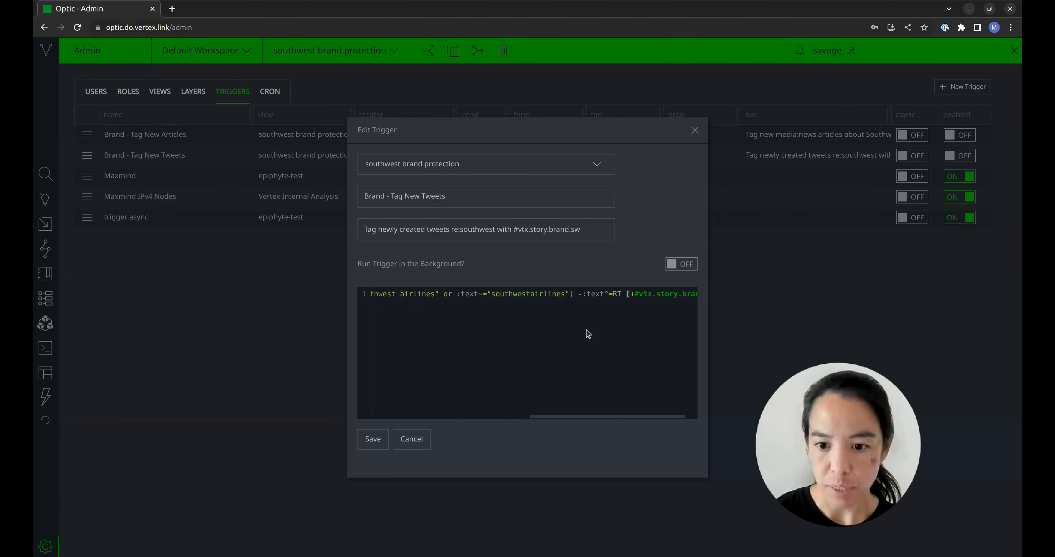
scroll(588, 334, "right", 2)
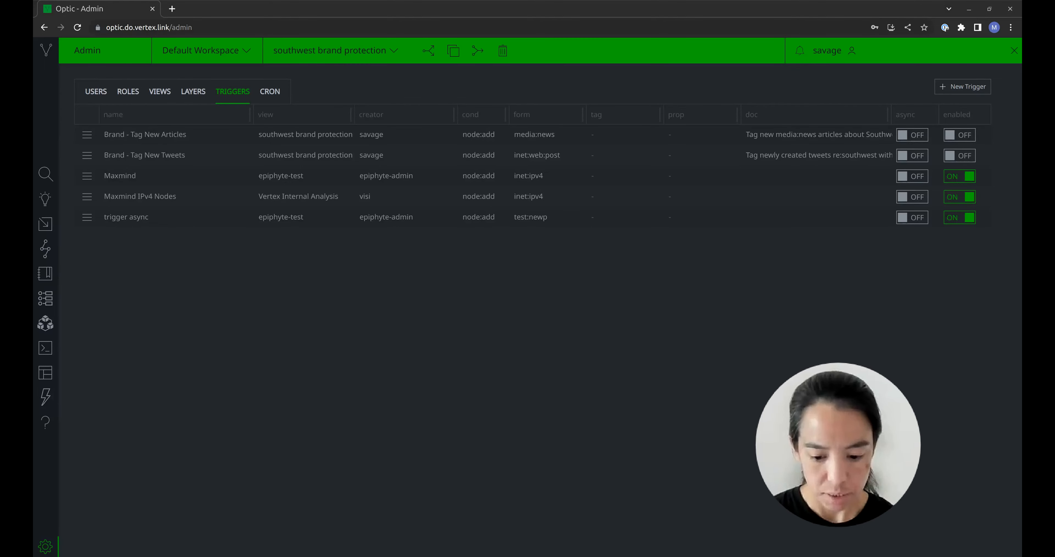
left_click(47, 179)
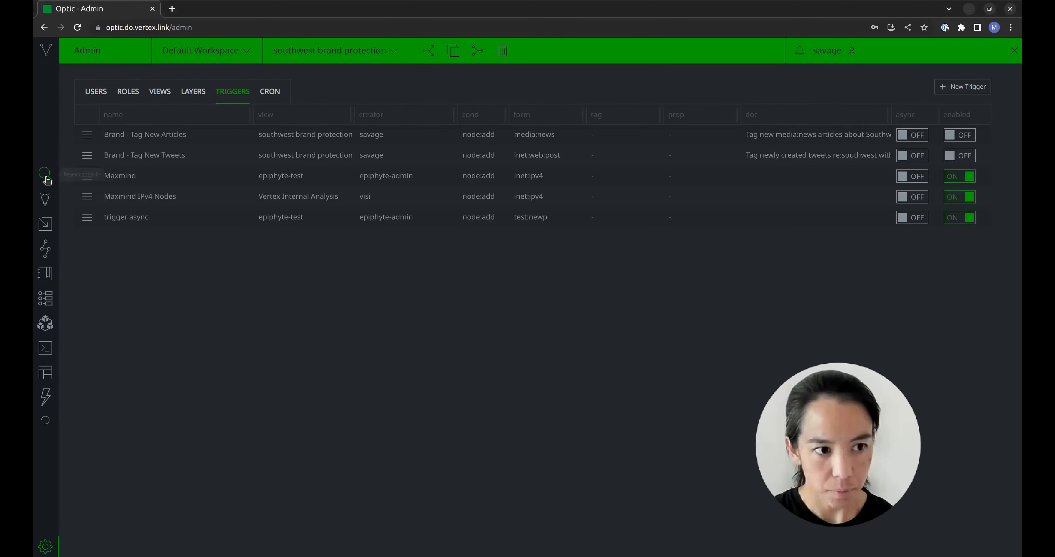
type("inet:web:post#vtx.story.brand.sw +:text~=\"@SouthwestAir\"")
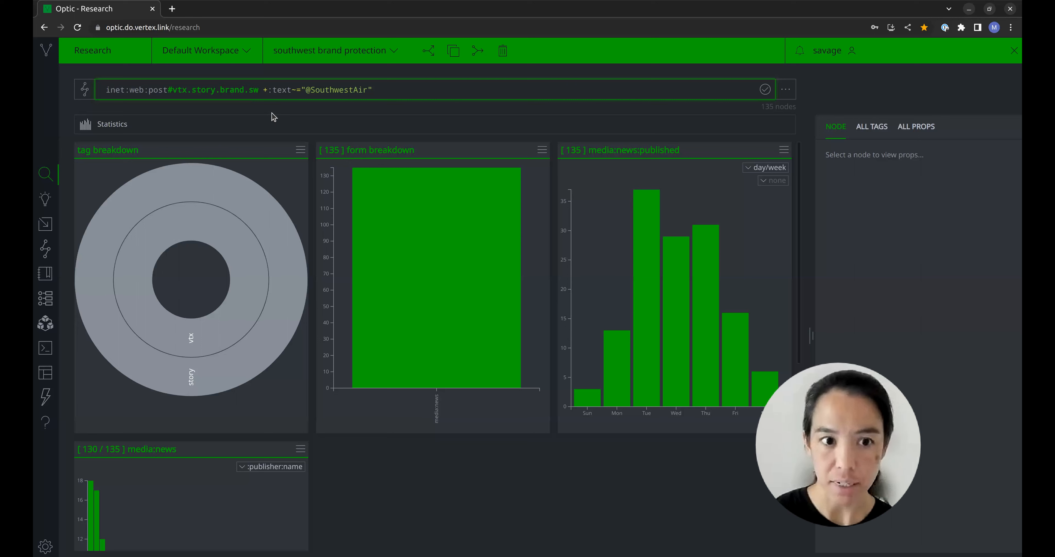
key("Return")
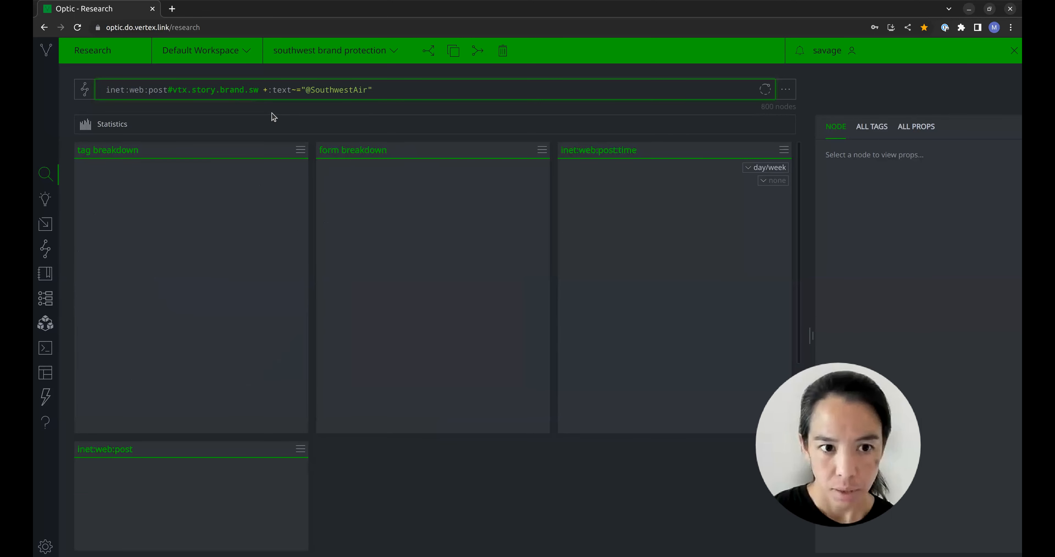
left_click(769, 95)
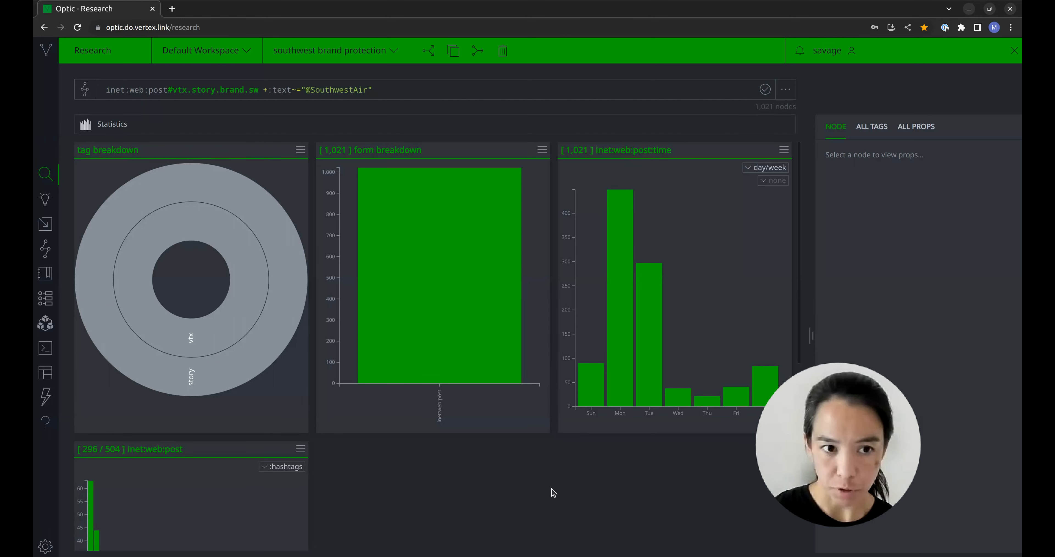
mouse_move(621, 399)
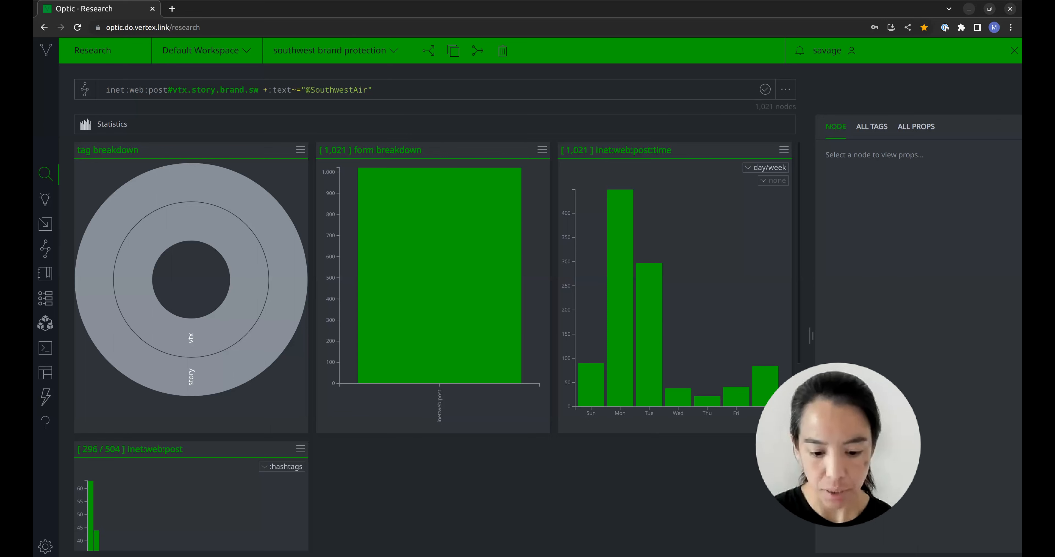
mouse_move(620, 339)
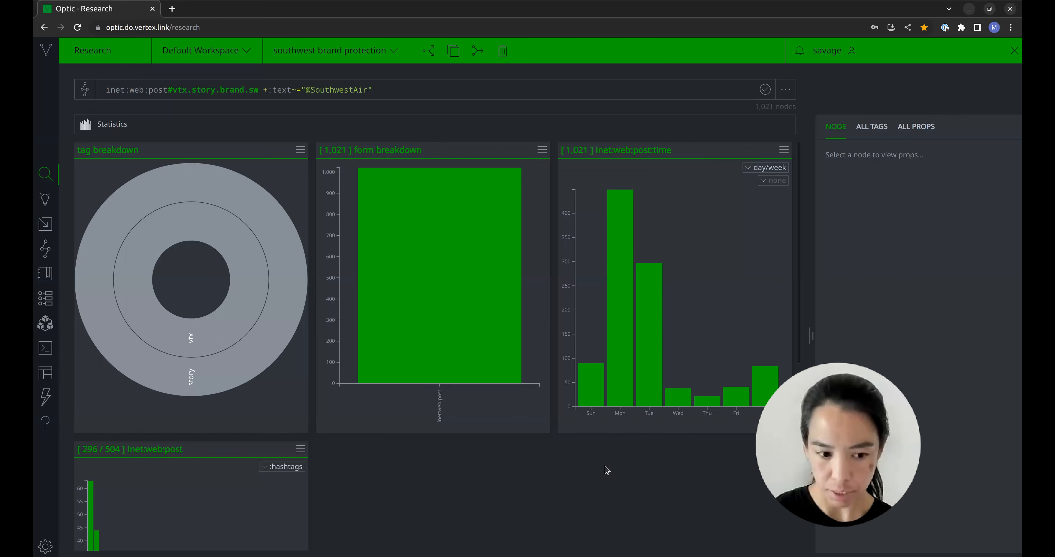
scroll(606, 470, "down", 5)
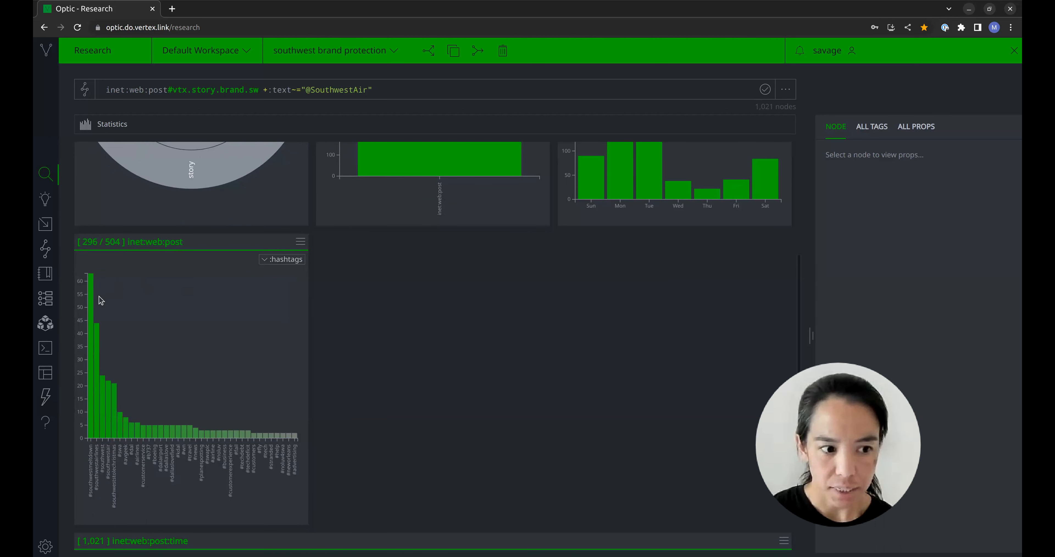
mouse_move(91, 301)
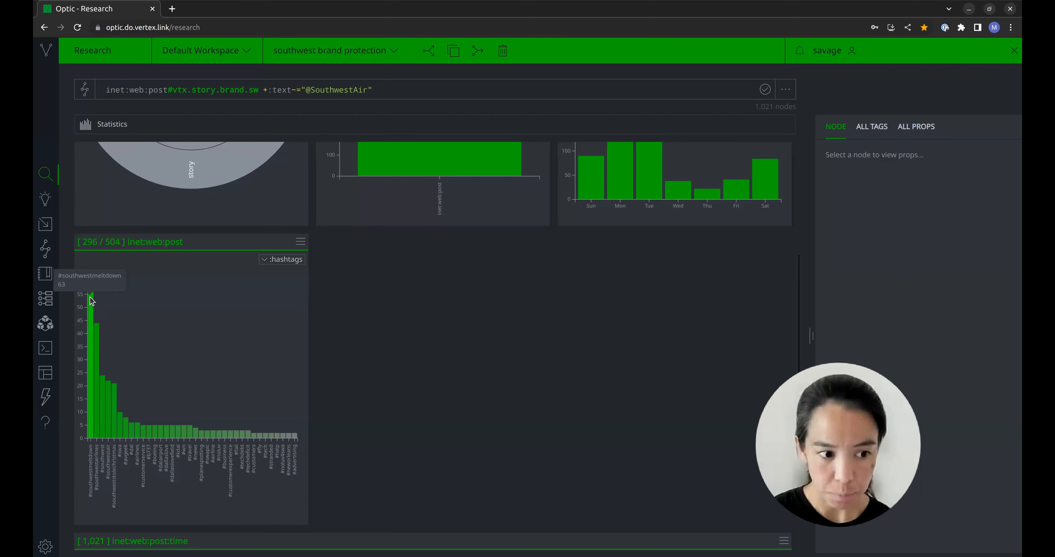
mouse_move(99, 335)
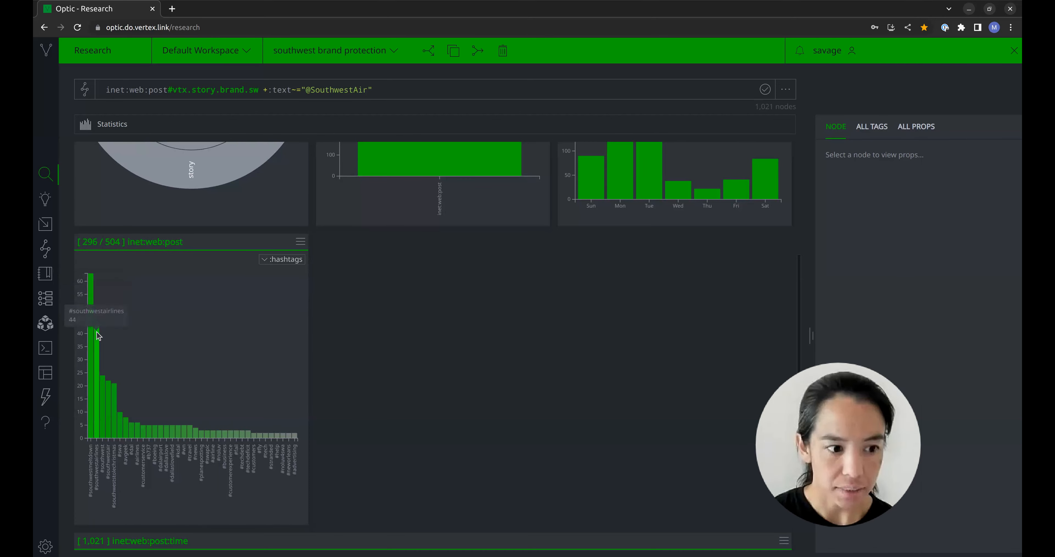
mouse_move(103, 392)
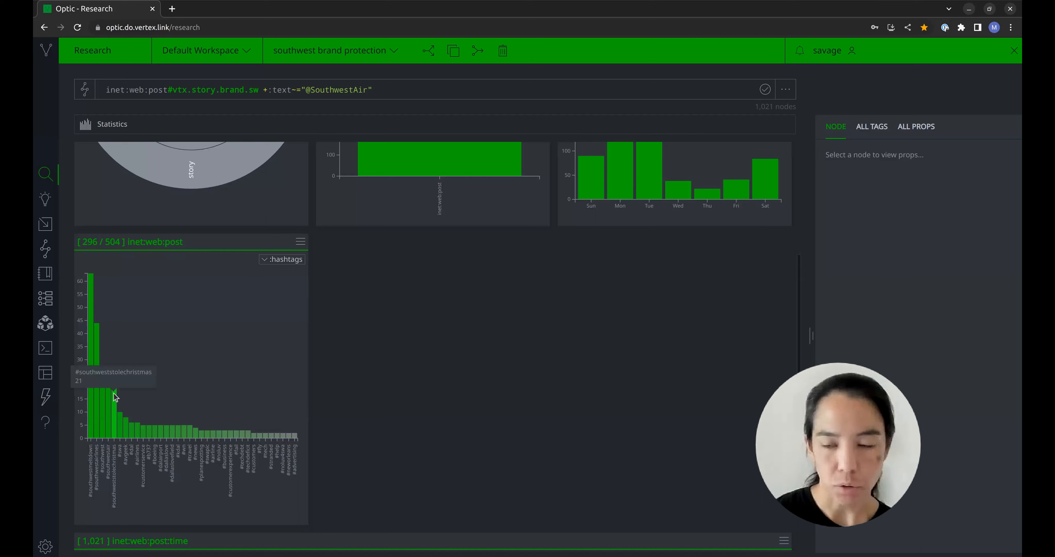
scroll(341, 403, "down", 3)
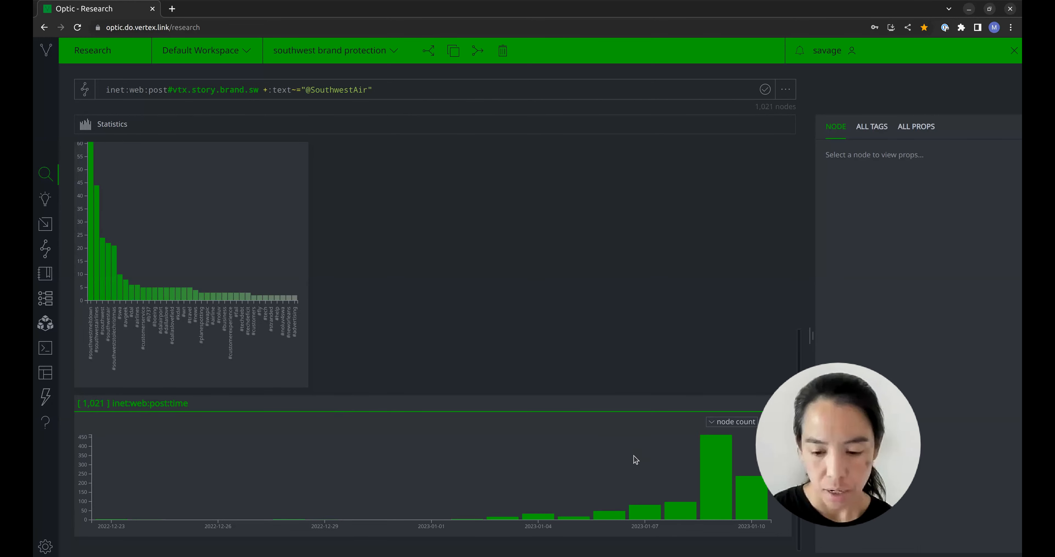
mouse_move(707, 464)
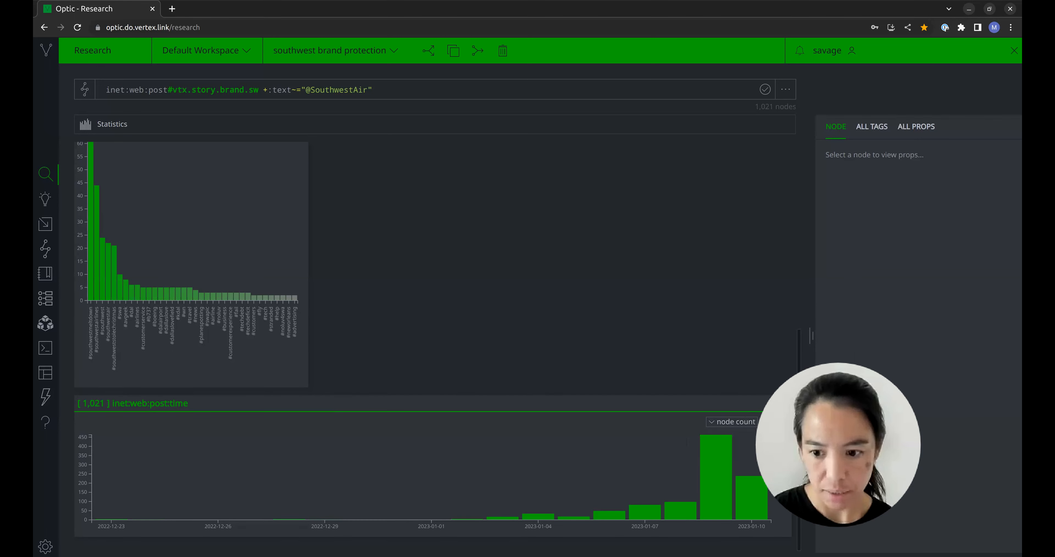
scroll(430, 328, "up", 3)
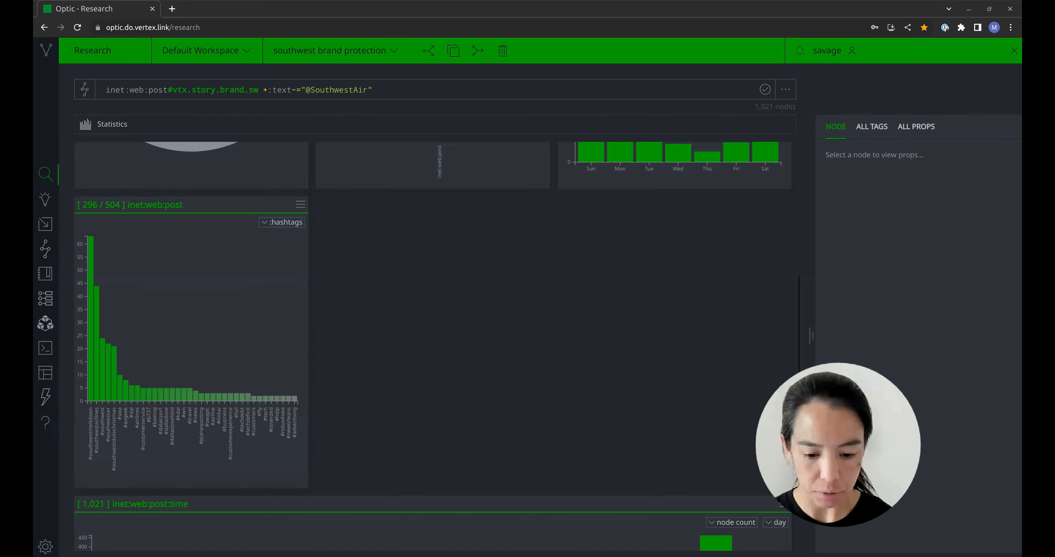
Step: Switch the results to Tabular display and run inet:web:post#vtx.story.brand.sw :acct:user -> inet:web:acct:user +:site=twitter.com |uniq
left_click(101, 124)
left_click(101, 144)
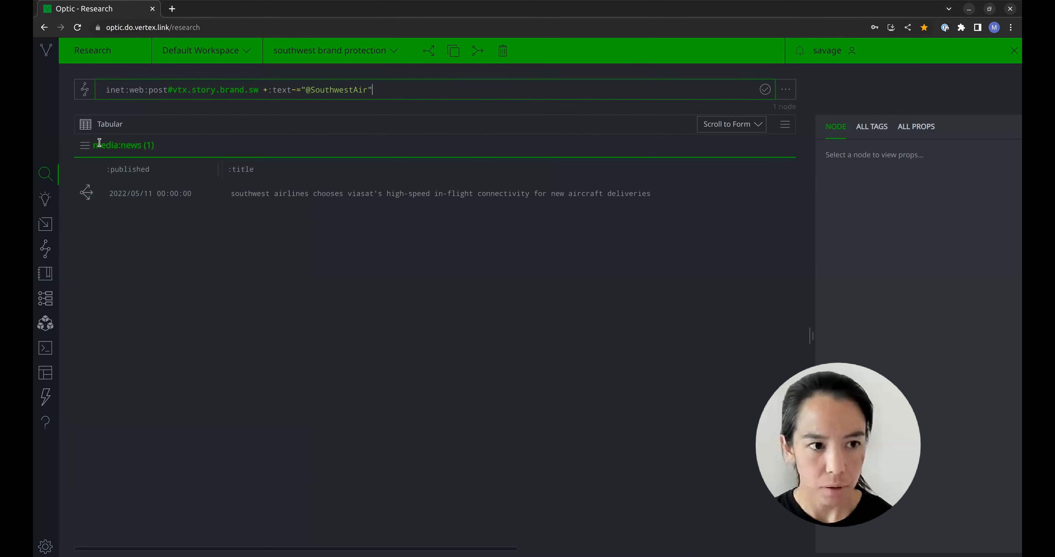
left_click(164, 93)
key("ctrl+a")
key("BackSpace")
type("inet:web:post#vtx.story.brand.sw :acct:user -> inet:web:acct:user +:site=twitter.com |uniq")
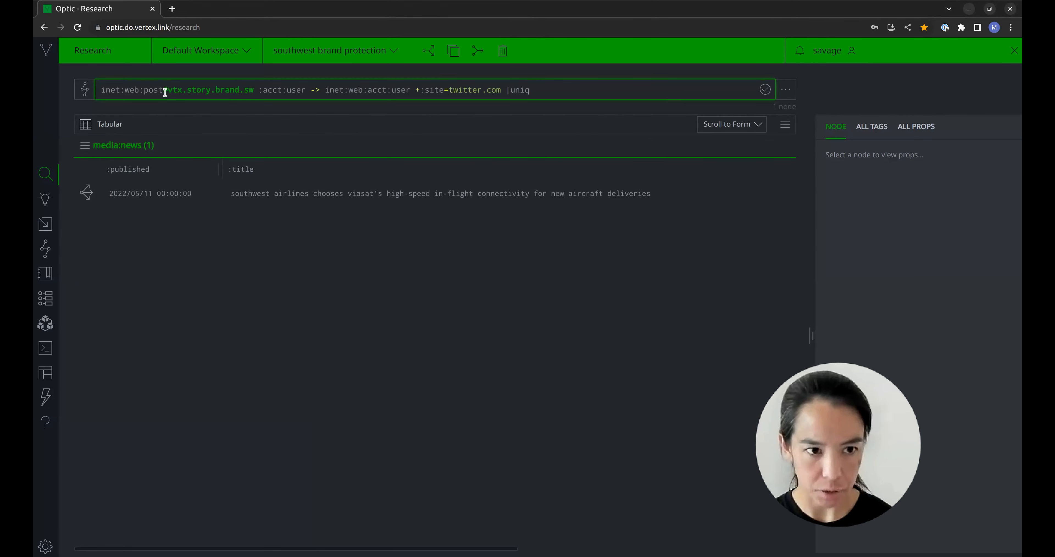
key("Return")
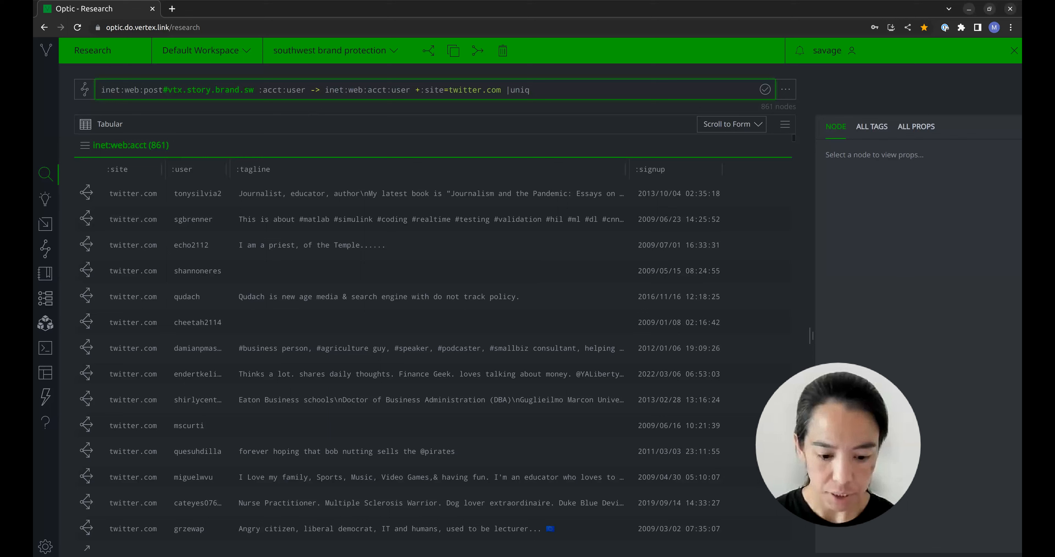
Step: Display Statistics for the Twitter accounts, and examine their location breakdown and the latest peak in the signup timeline
left_click(103, 128)
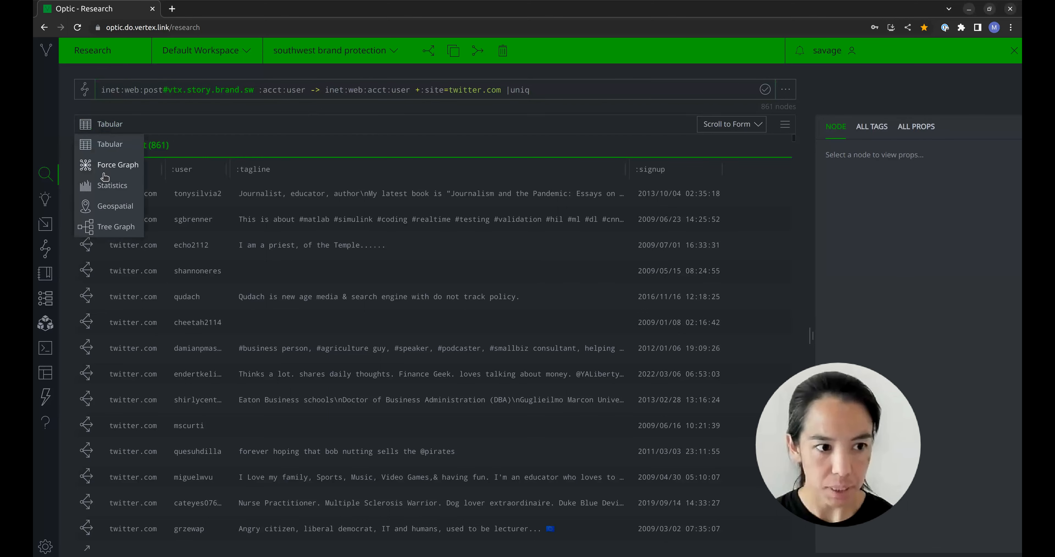
left_click(104, 186)
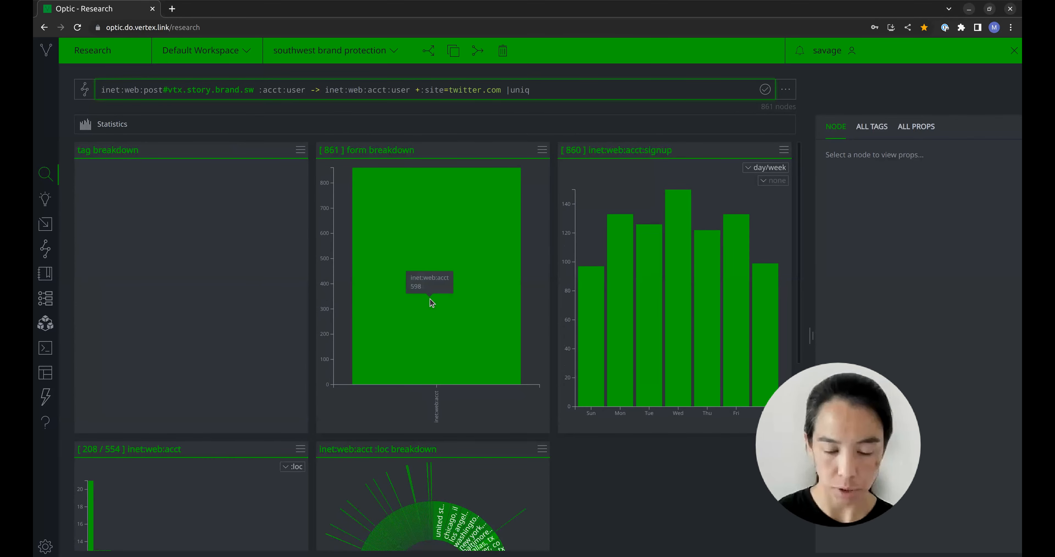
scroll(623, 462, "down", 1)
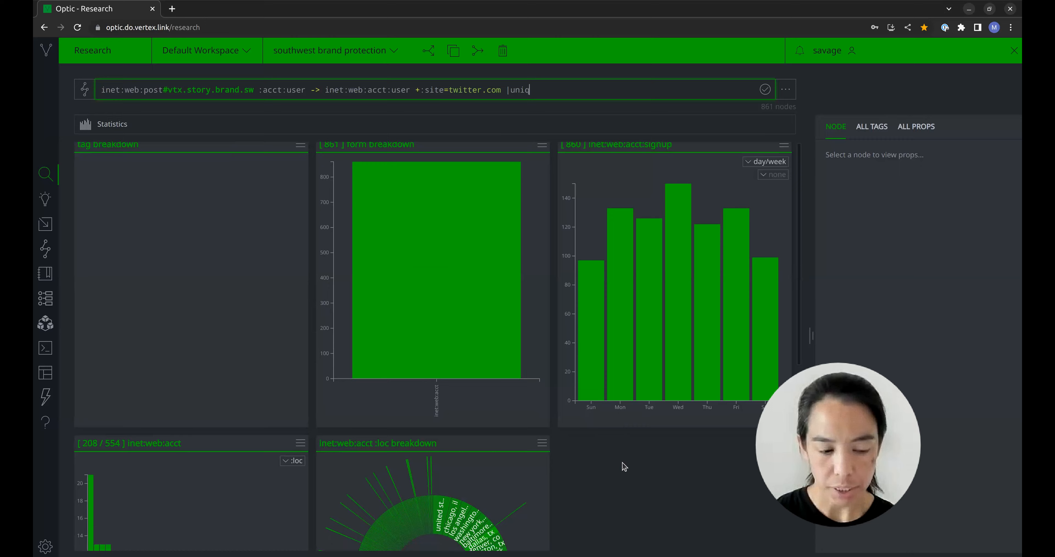
scroll(622, 465, "down", 5)
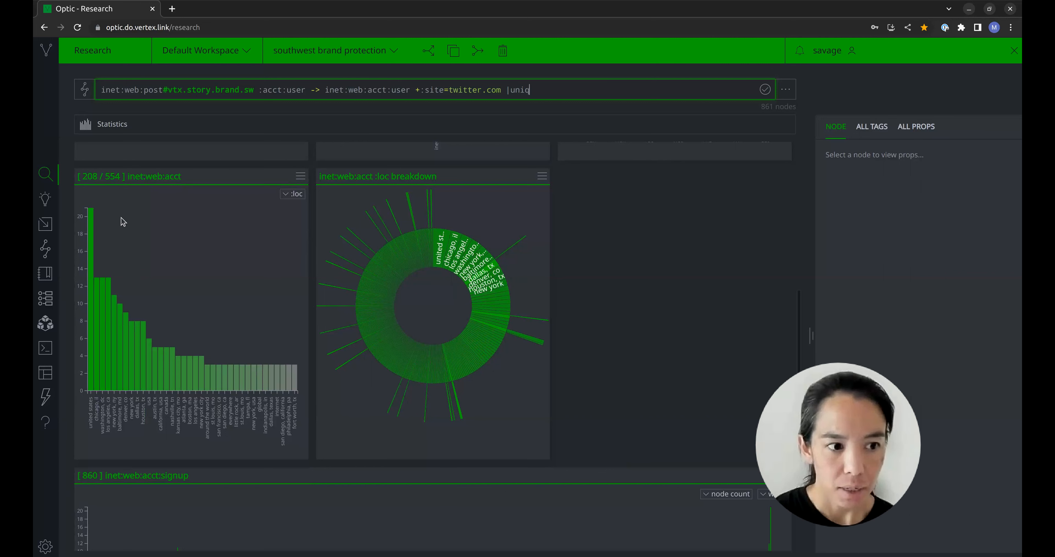
mouse_move(91, 223)
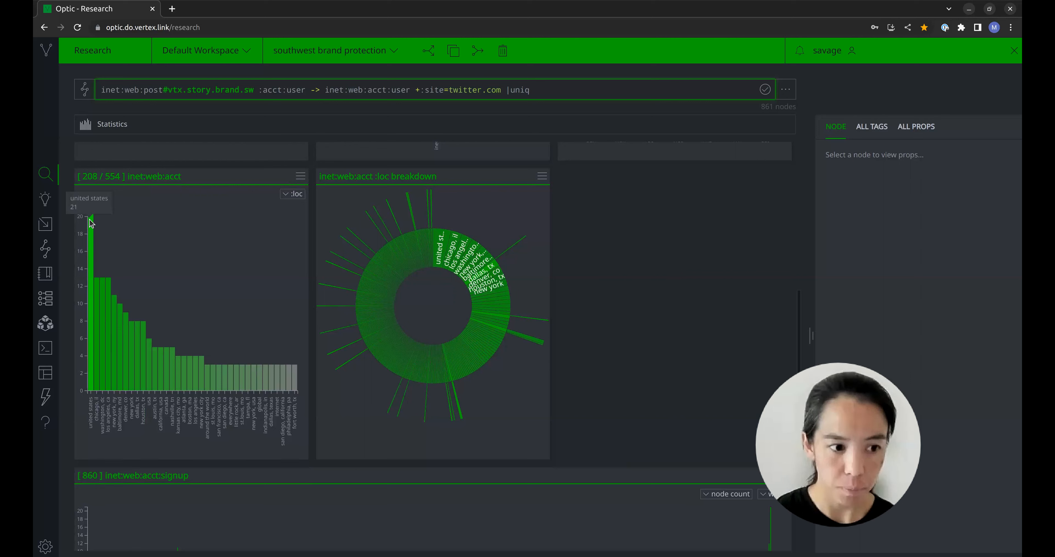
mouse_move(97, 289)
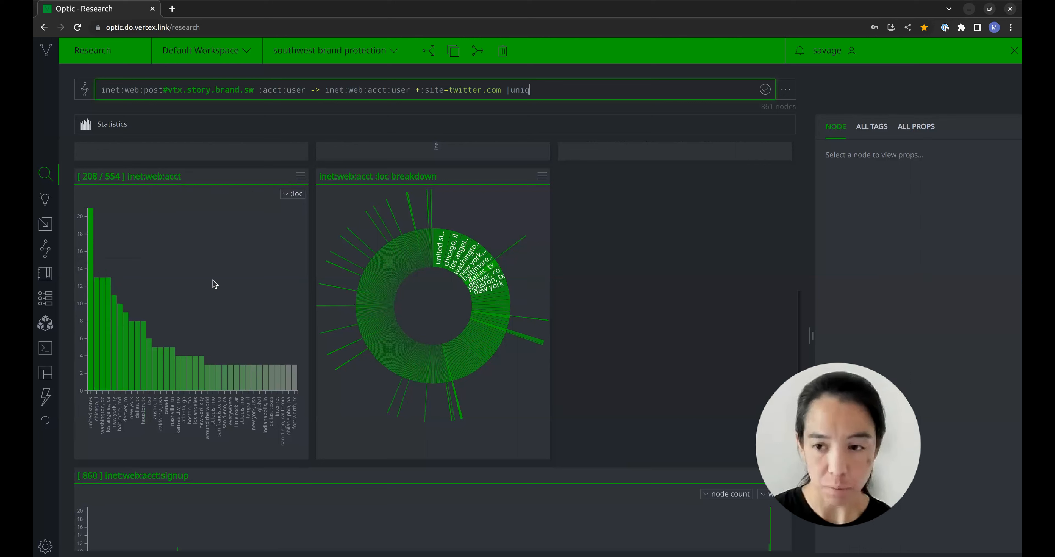
scroll(631, 327, "down", 2)
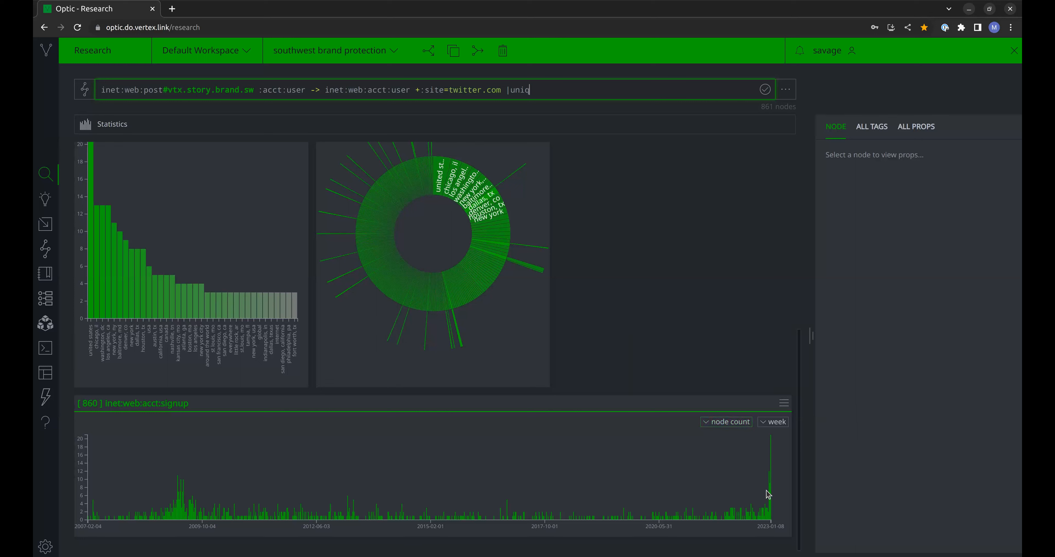
mouse_move(771, 500)
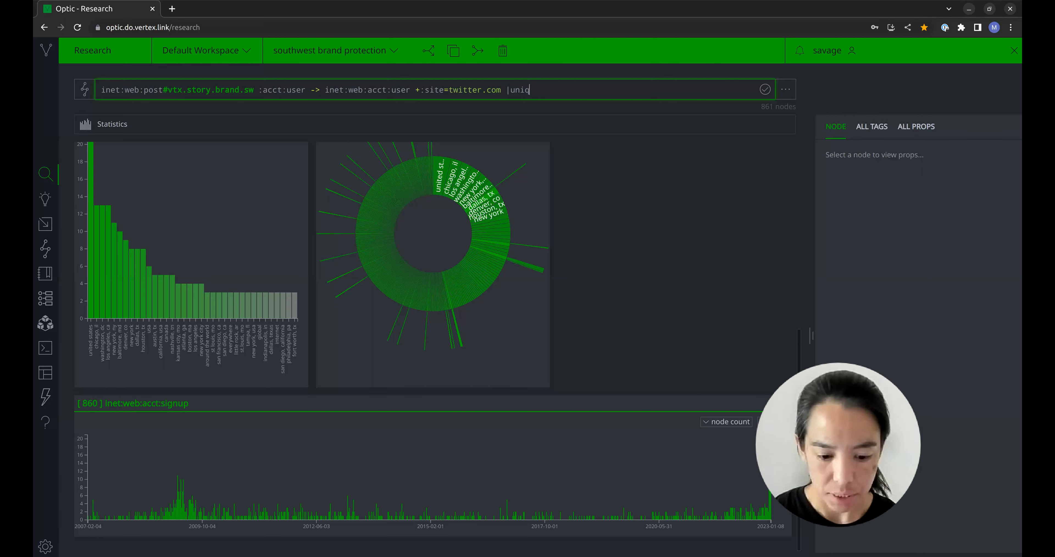
Step: Return to Tabular display and narrow the accounts by signup date, appending | +:signup@=(20221221, 20230111) to the query
key("alt+Tab")
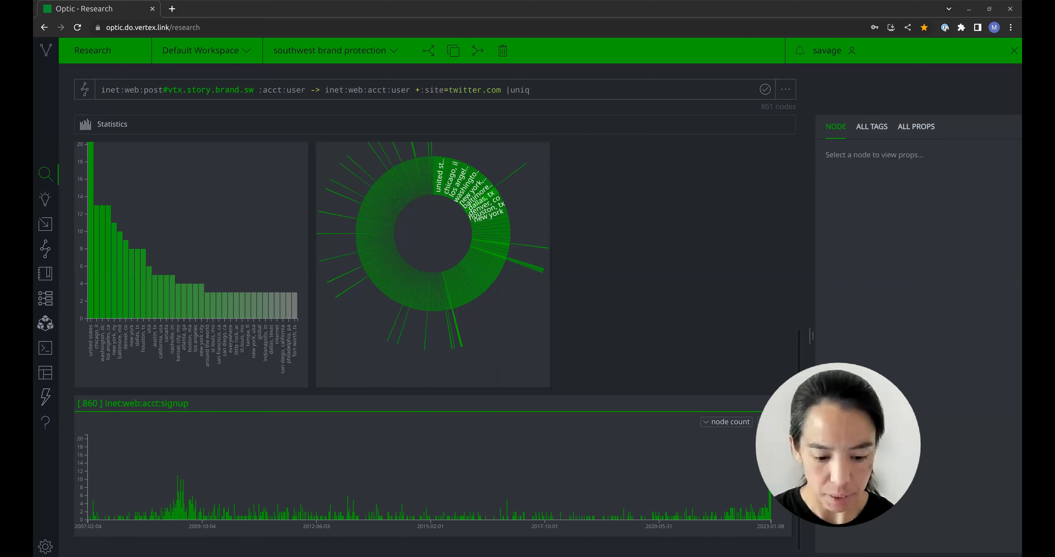
left_click(109, 122)
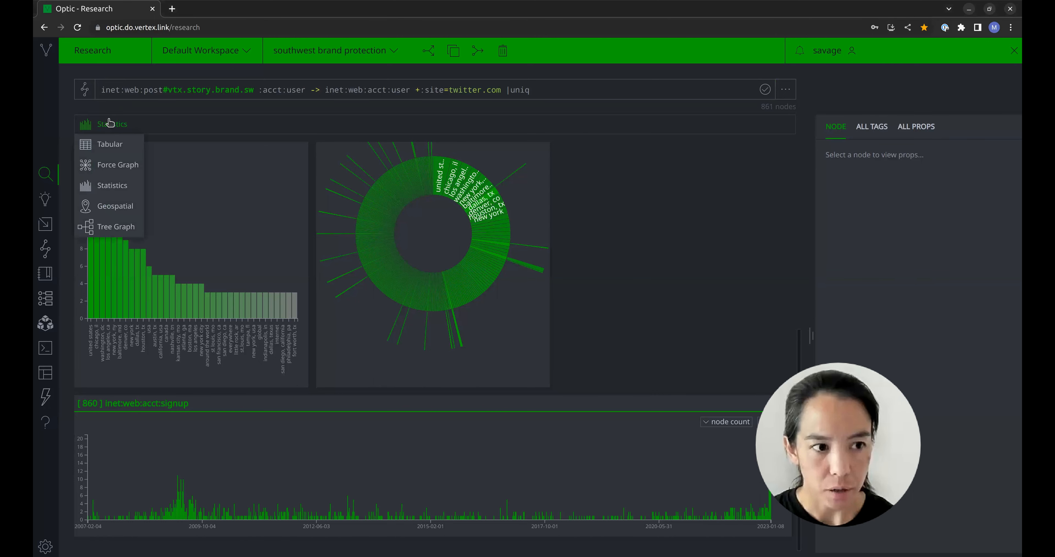
left_click(110, 143)
type("| +:signup@=(20221221, 20230111)")
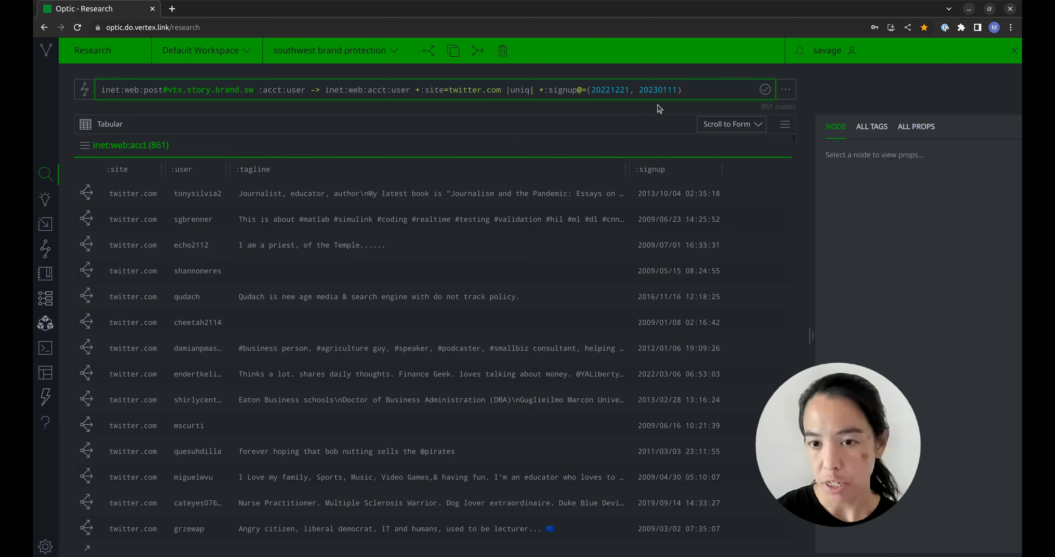
key("Return")
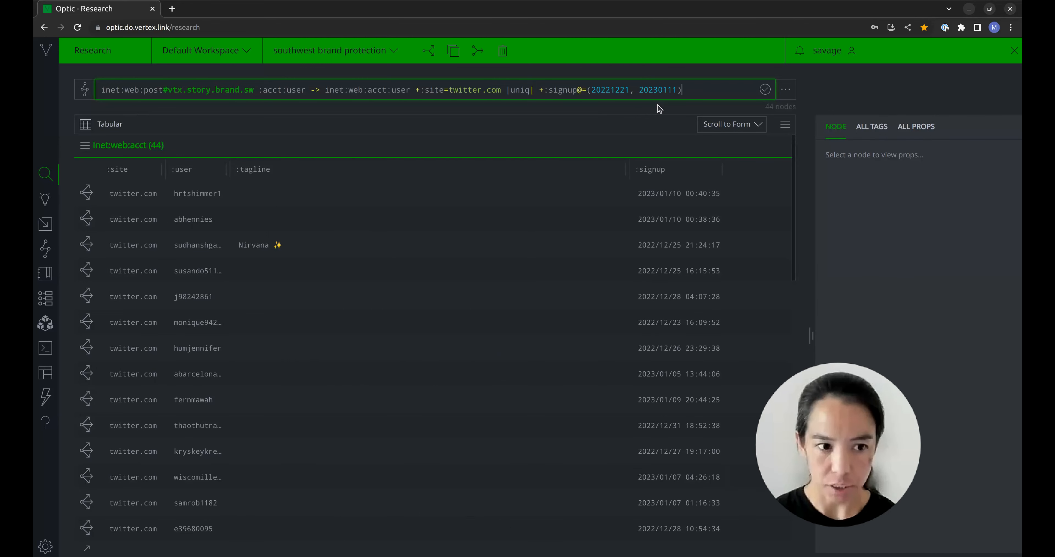
Step: Sort the account table by :tagline in descending order, and widen the :user column to fit the full usernames
left_click(265, 173)
left_click(277, 202)
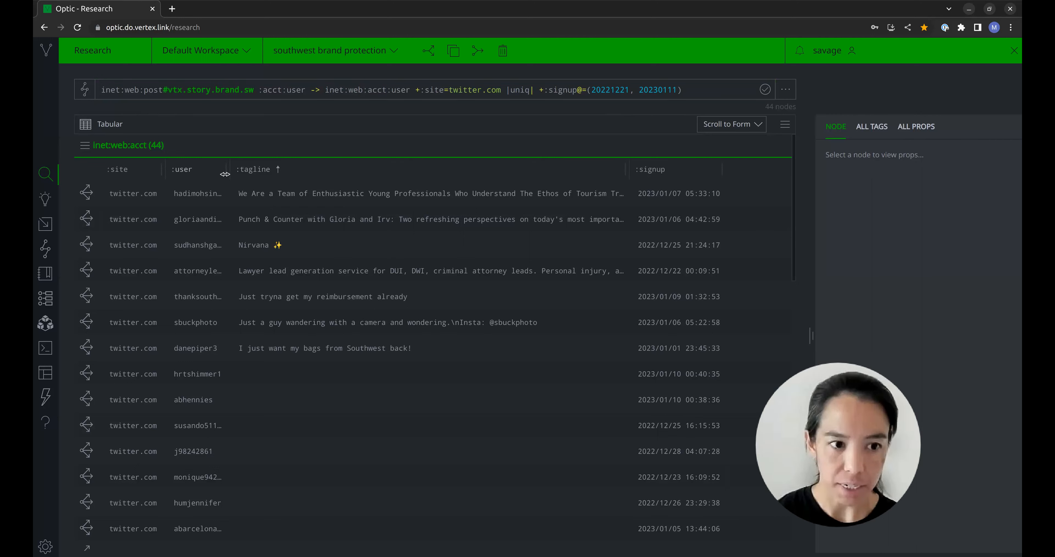
left_click_drag(230, 172, 251, 173)
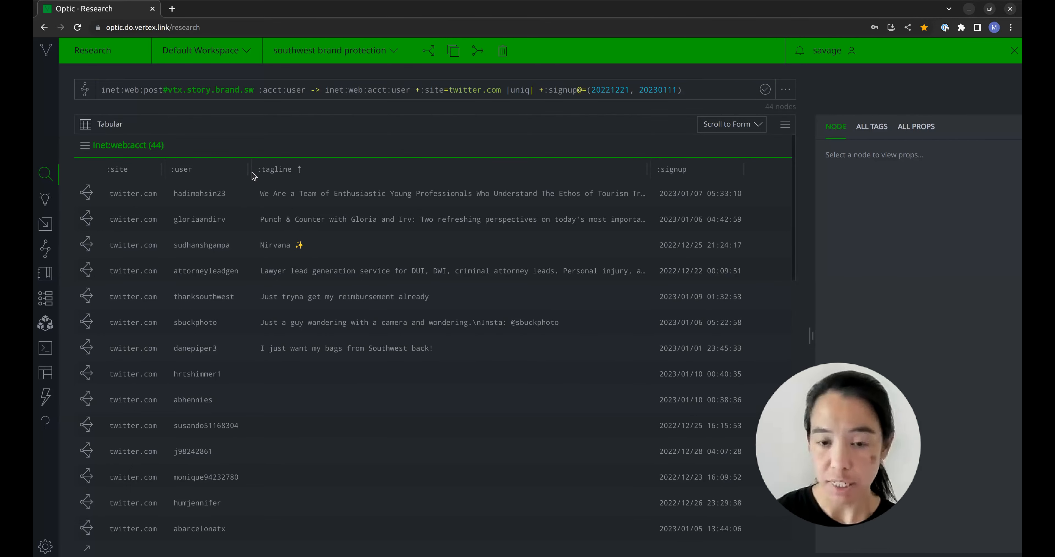